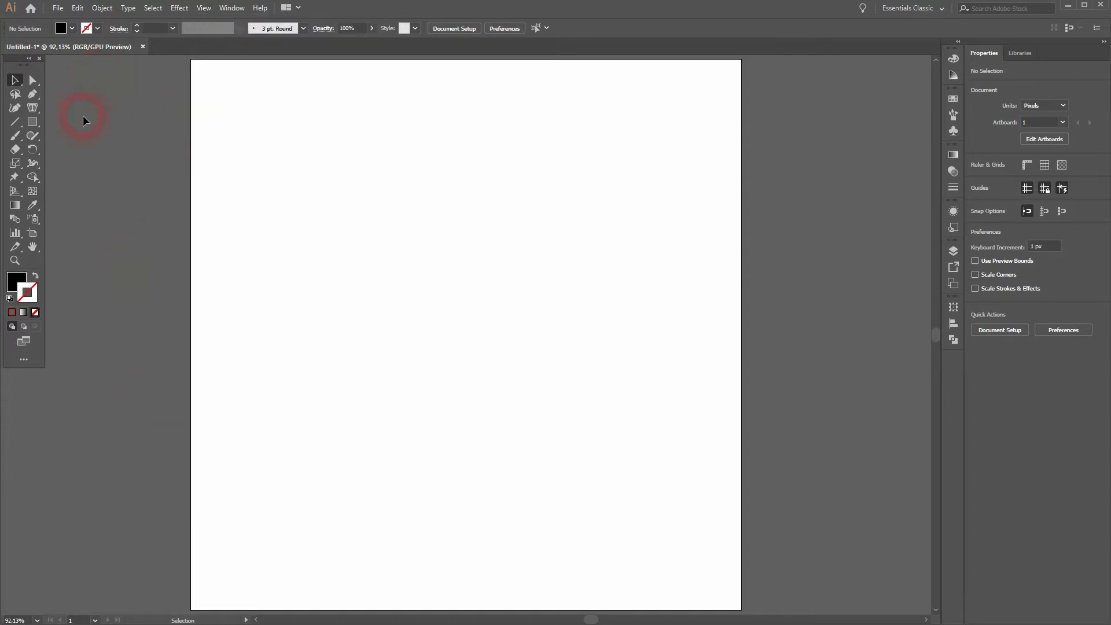
Swap fill and stroke to use no fill and a black stroke, and collapse the Color panel.
{"action": "left_click", "coordinate": [23, 290]}
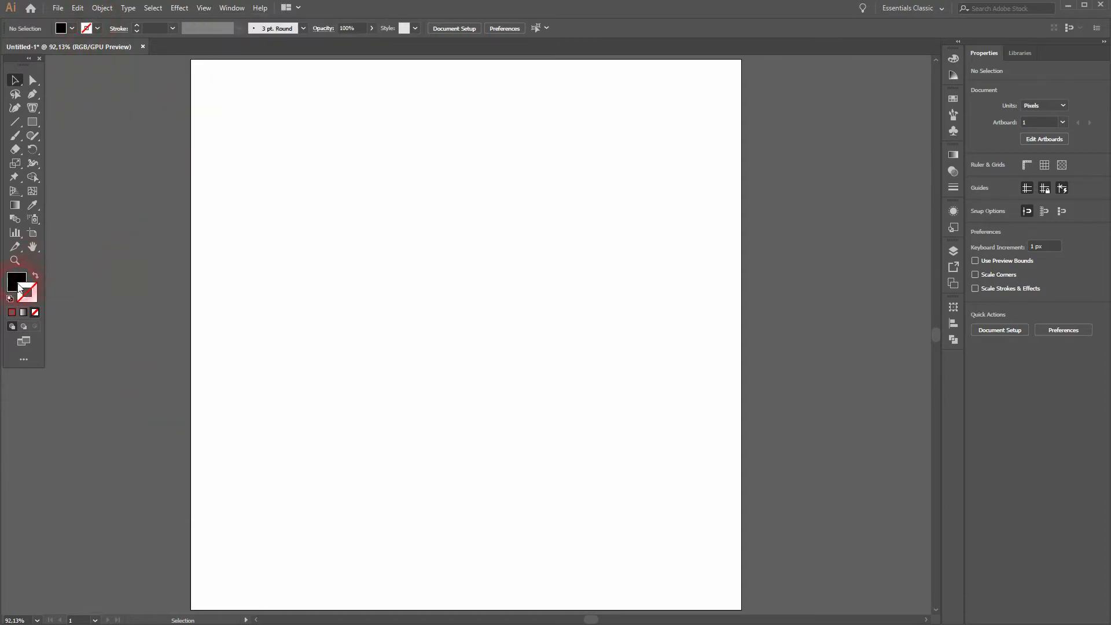
{"action": "left_click", "coordinate": [38, 278]}
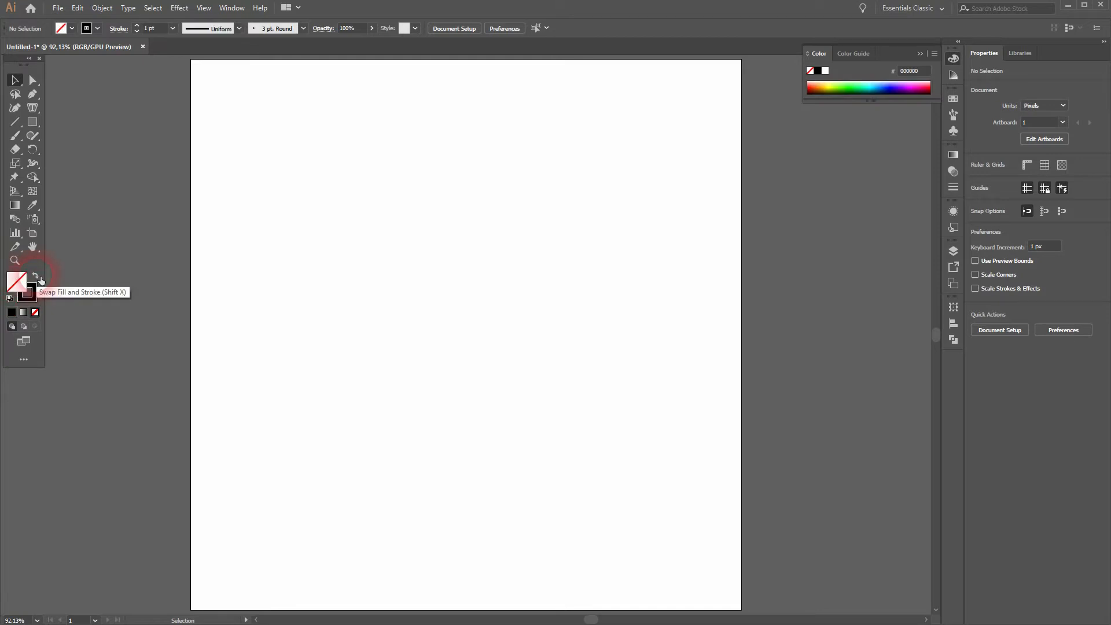
{"action": "left_click", "coordinate": [919, 55]}
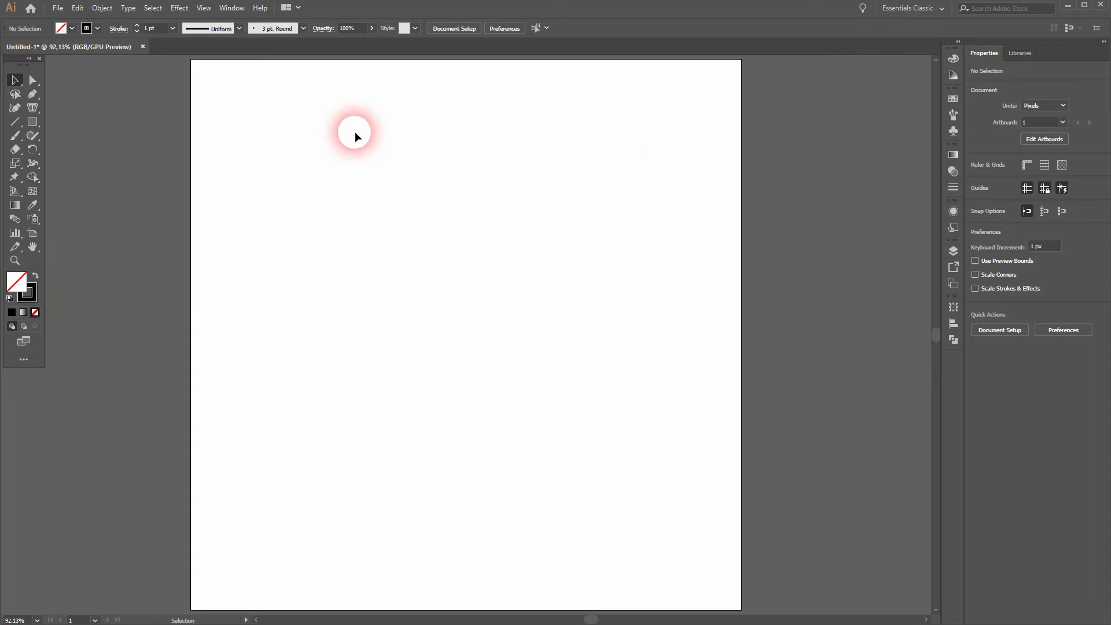
Draw a horizontal line about 203 px long in the upper middle of the artboard.
{"action": "left_click", "coordinate": [15, 122]}
{"action": "left_click_drag", "start_coordinate": [366, 282], "coordinate": [503, 283]}
{"action": "key", "text": "ctrl+1"}
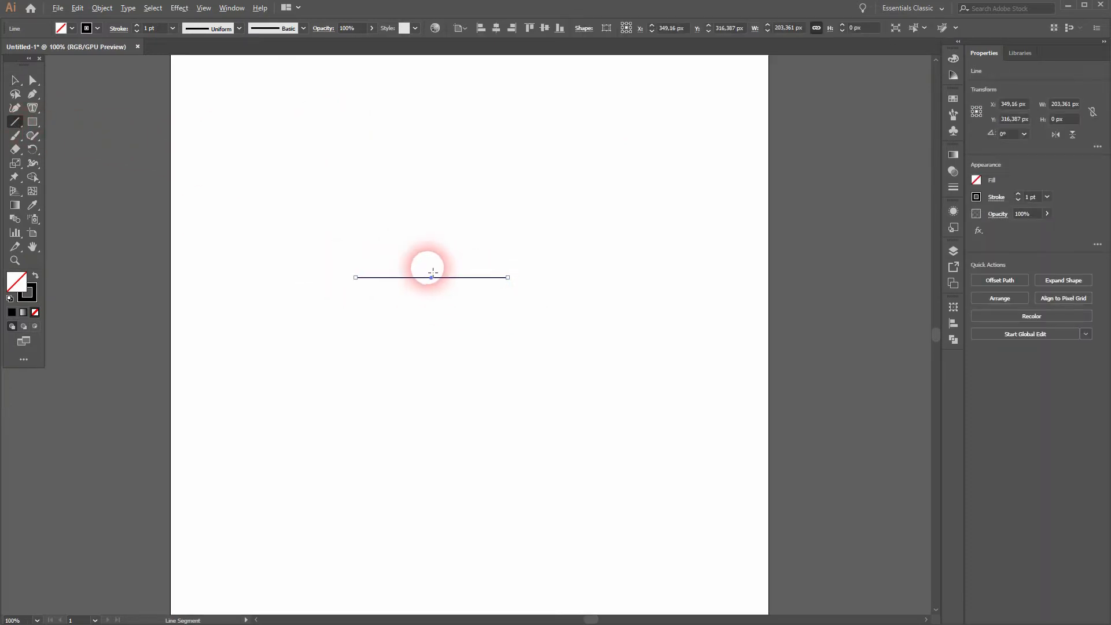
Try stroke weights of 4 pt and 0.75 pt on the line, and return it to 1 pt.
{"action": "scroll", "coordinate": [433, 272], "scroll_direction": "up", "scroll_amount": 2}
{"action": "left_click", "coordinate": [137, 26]}
{"action": "left_click", "coordinate": [137, 25]}
{"action": "left_click", "coordinate": [138, 26]}
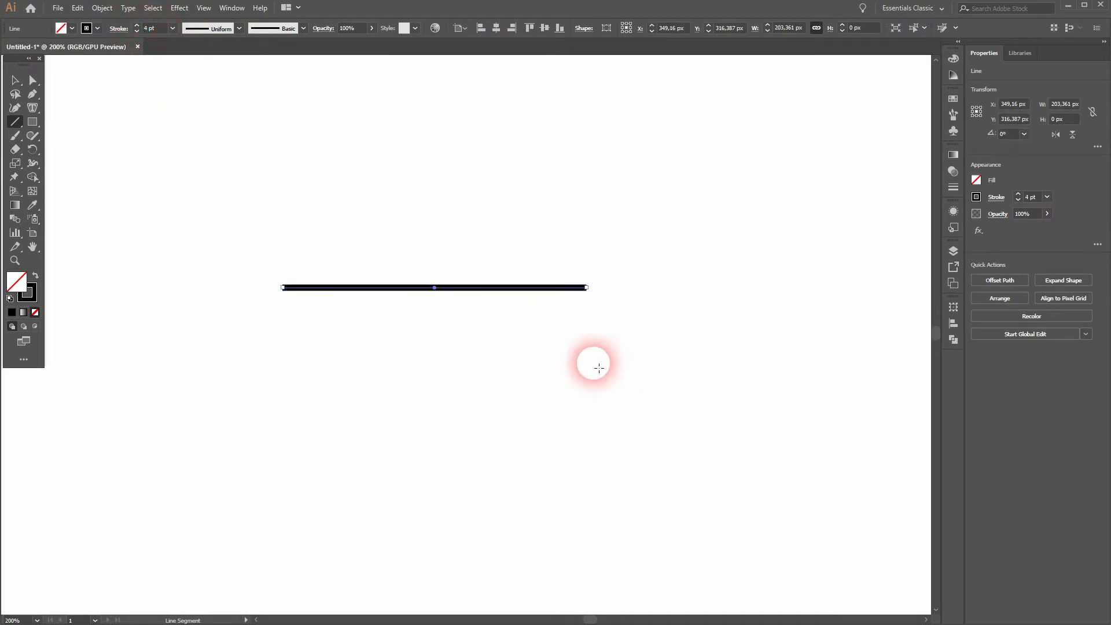
{"action": "left_click", "coordinate": [137, 31]}
{"action": "left_click", "coordinate": [137, 31]}
{"action": "left_click", "coordinate": [137, 31]}
{"action": "left_click", "coordinate": [137, 31]}
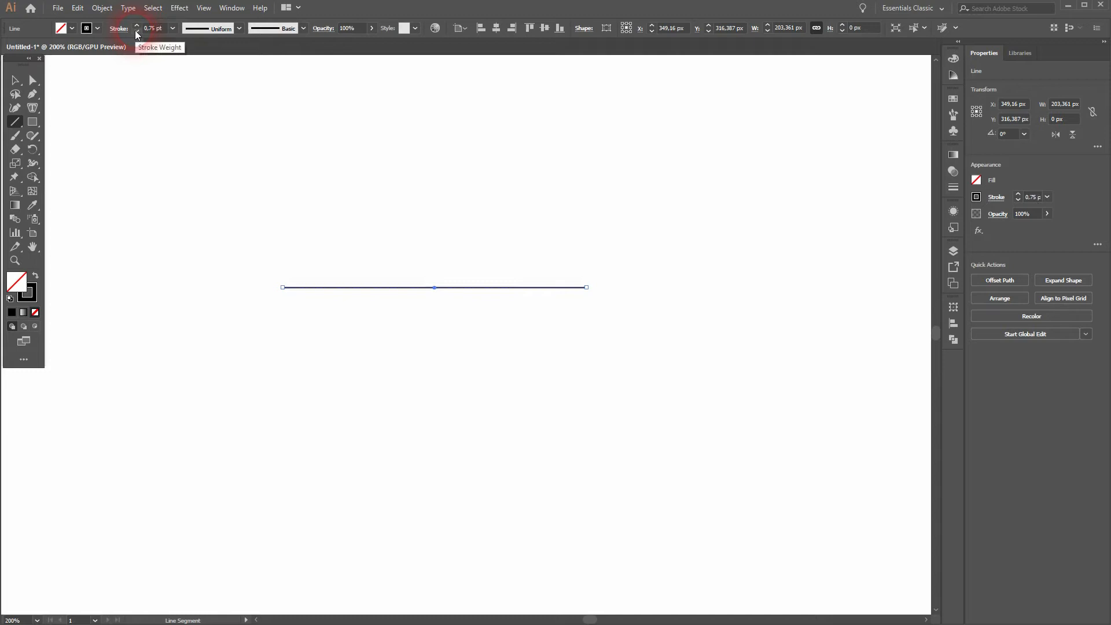
{"action": "left_click", "coordinate": [137, 25]}
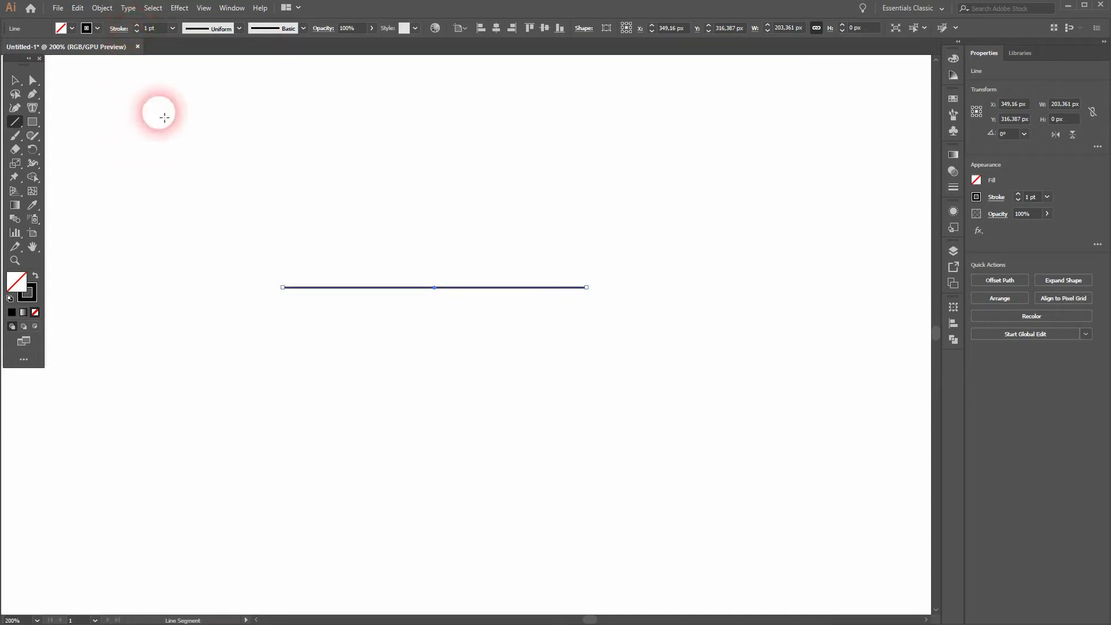
Show the line's Appearance settings and raise its stroke weight to 5 pt.
{"action": "left_click", "coordinate": [229, 8]}
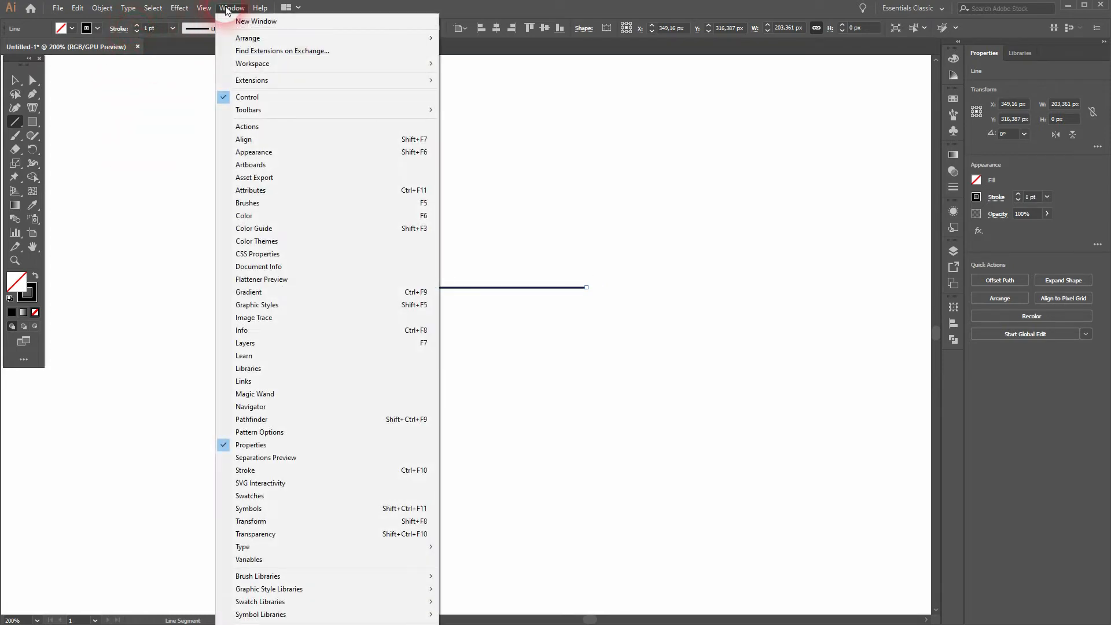
{"action": "left_click", "coordinate": [292, 151]}
{"action": "left_click", "coordinate": [954, 212]}
{"action": "left_click", "coordinate": [954, 211]}
{"action": "left_click", "coordinate": [905, 242]}
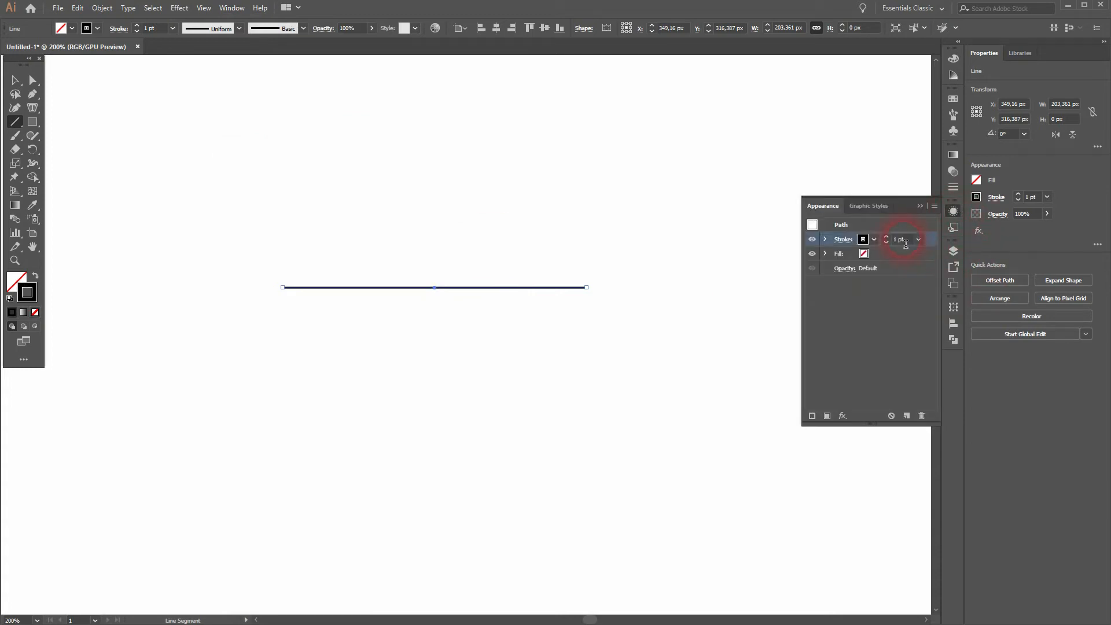
{"action": "left_click", "coordinate": [885, 236]}
{"action": "left_click", "coordinate": [886, 236]}
{"action": "left_click", "coordinate": [885, 236]}
{"action": "left_click", "coordinate": [885, 237]}
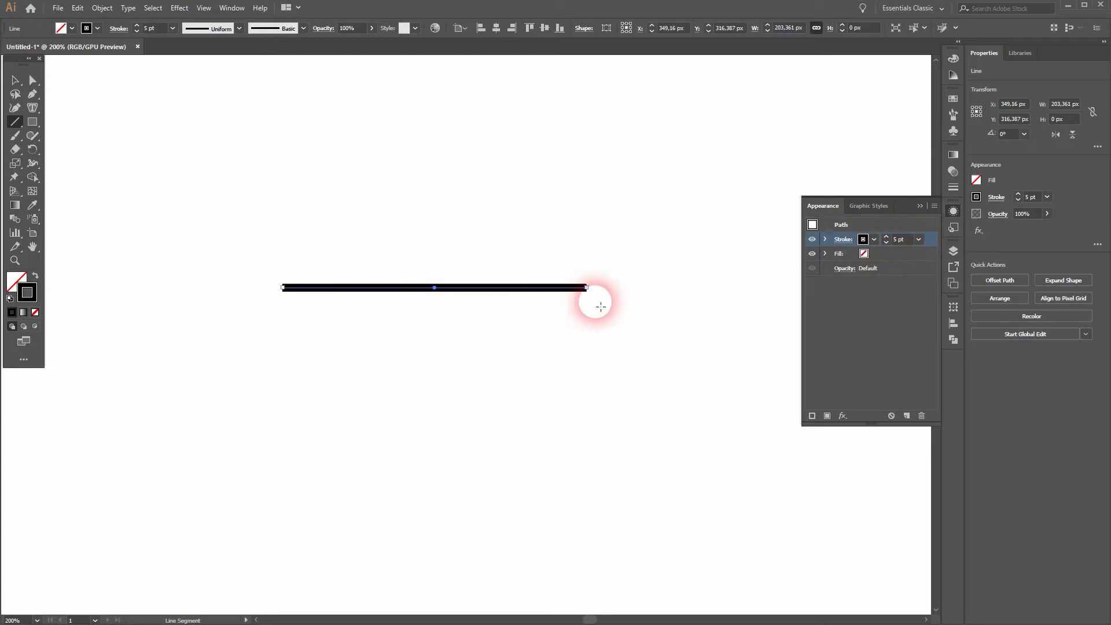
Colour the line's 5 pt stroke dark red.
{"action": "left_click", "coordinate": [873, 239]}
{"action": "left_click", "coordinate": [756, 273]}
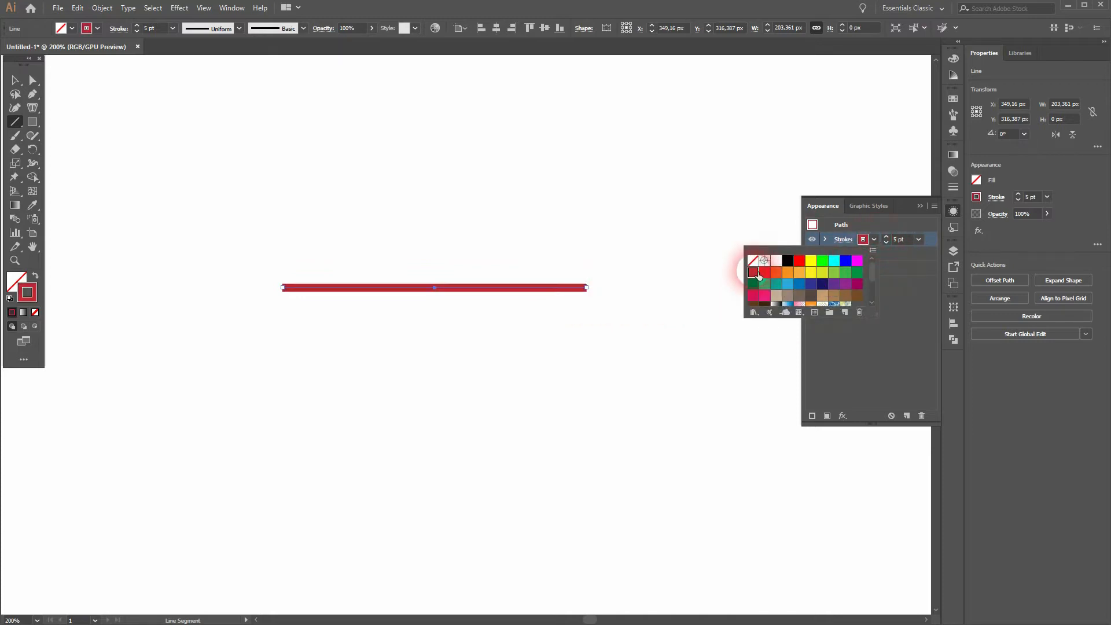
{"action": "left_click", "coordinate": [903, 251]}
{"action": "left_click", "coordinate": [927, 240]}
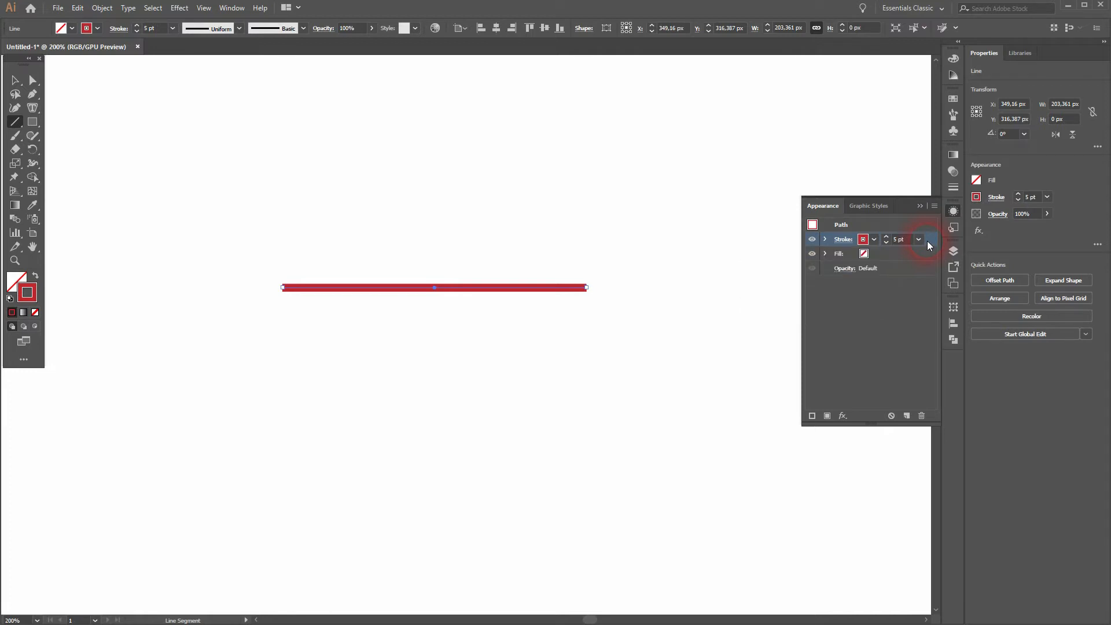
Add a second stroke beneath the dark red one and colour it black.
{"action": "left_click", "coordinate": [881, 258]}
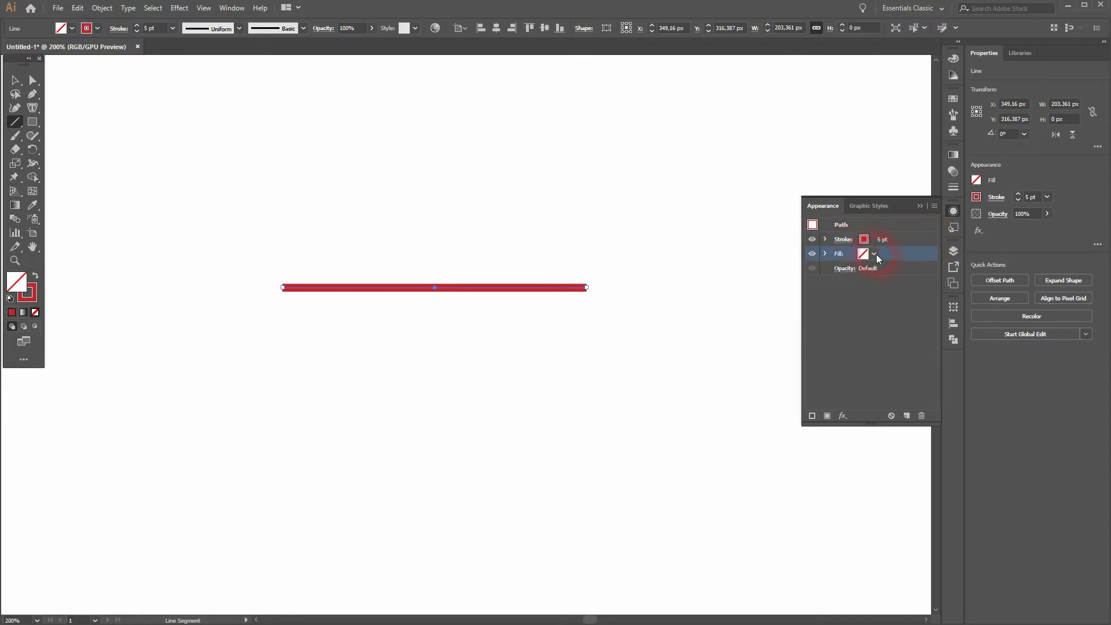
{"action": "left_click", "coordinate": [811, 416]}
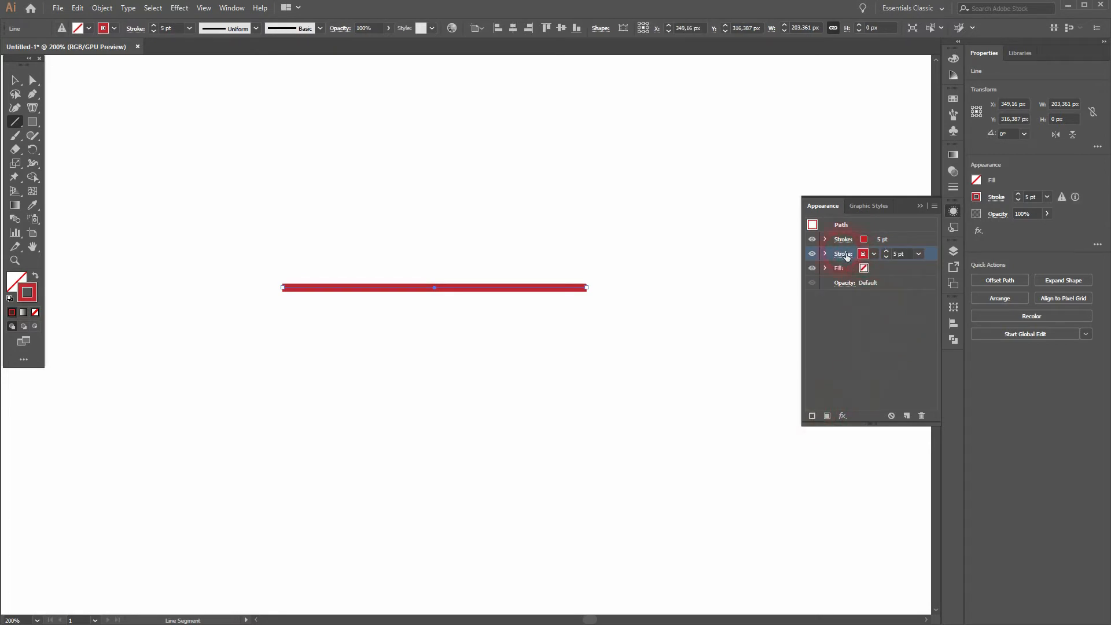
{"action": "left_click", "coordinate": [808, 238]}
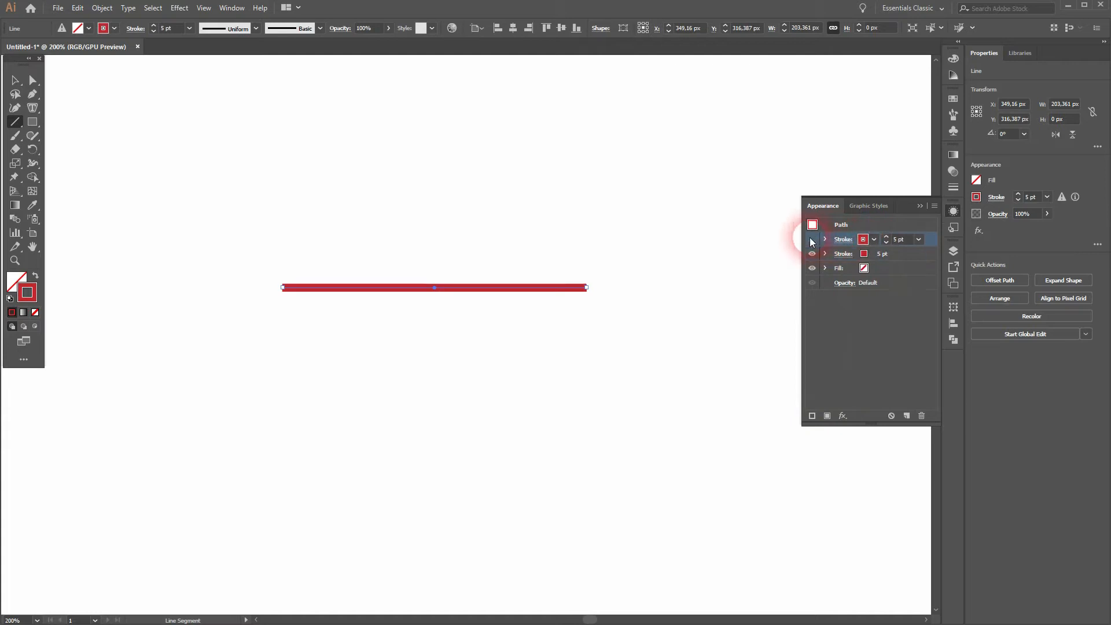
{"action": "left_click", "coordinate": [863, 253]}
{"action": "left_click", "coordinate": [864, 253]}
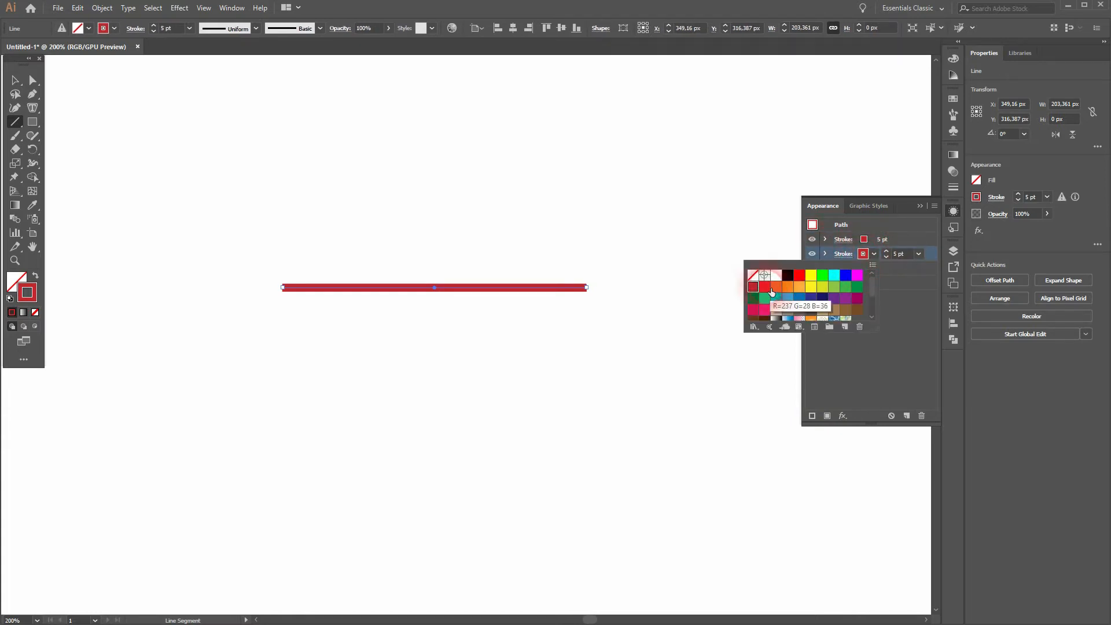
{"action": "left_click", "coordinate": [787, 274]}
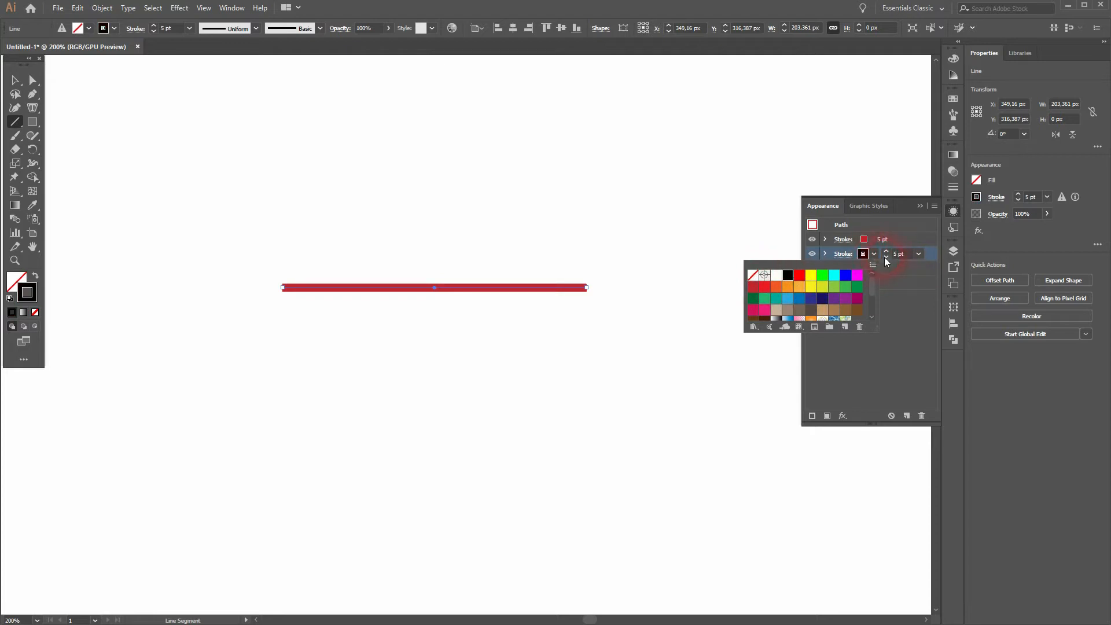
Temporarily hide the upper dark red stroke to check the black stroke beneath, and show it again.
{"action": "left_click", "coordinate": [851, 256]}
{"action": "left_click", "coordinate": [812, 239]}
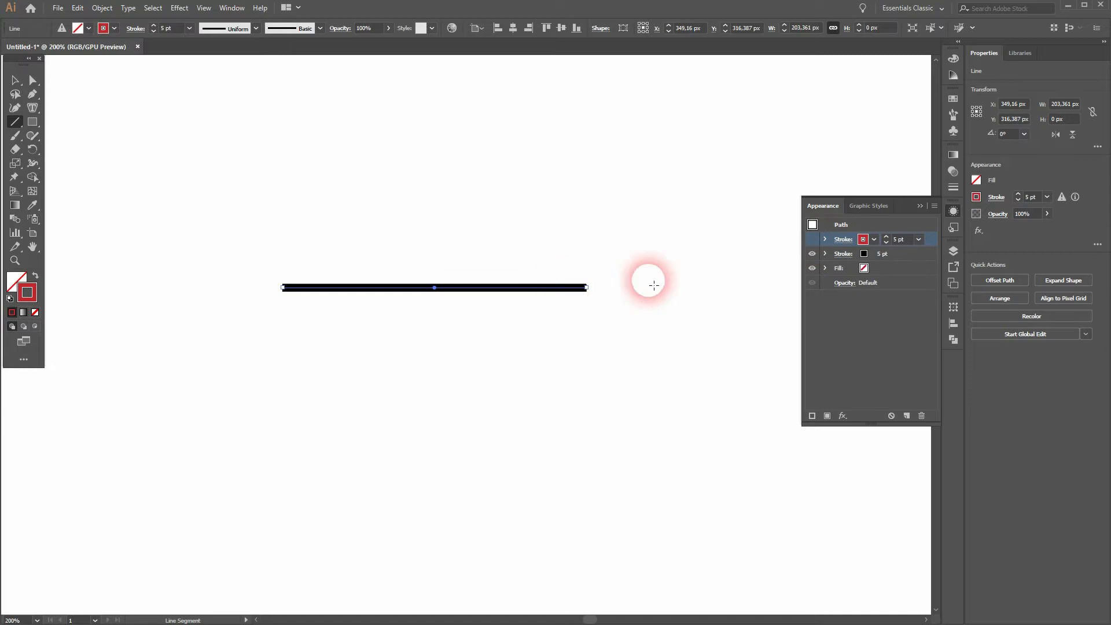
{"action": "left_click", "coordinate": [812, 239]}
Set the lower black stroke's weight to 10 pt.
{"action": "left_click", "coordinate": [880, 258]}
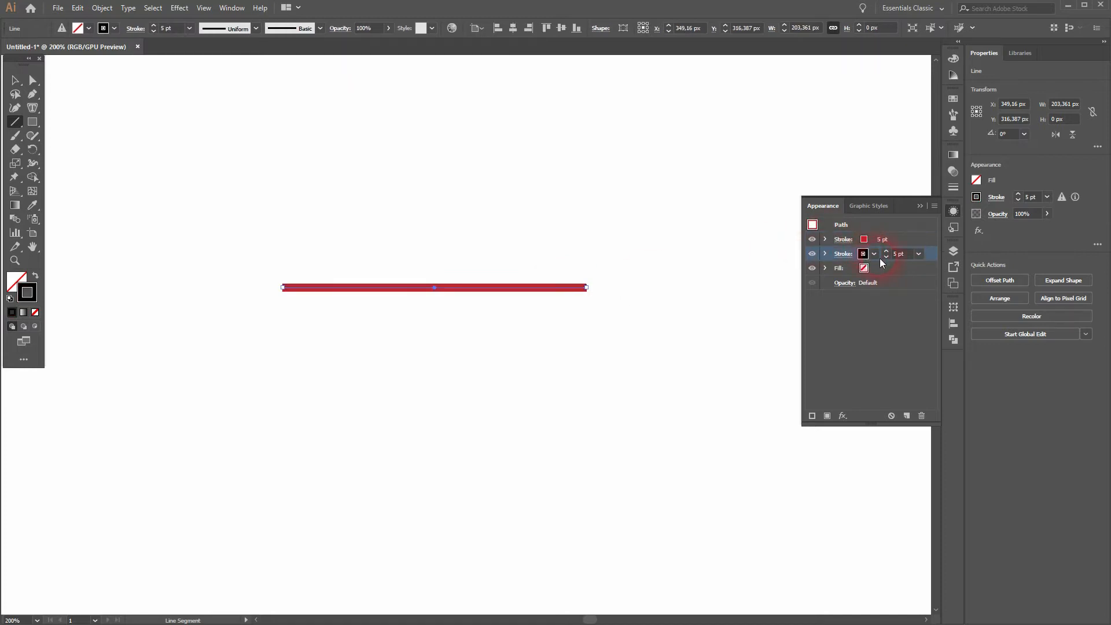
{"action": "left_click", "coordinate": [887, 251]}
{"action": "left_click", "coordinate": [887, 251]}
{"action": "left_click", "coordinate": [887, 251]}
{"action": "left_click", "coordinate": [887, 251]}
{"action": "left_click", "coordinate": [887, 251]}
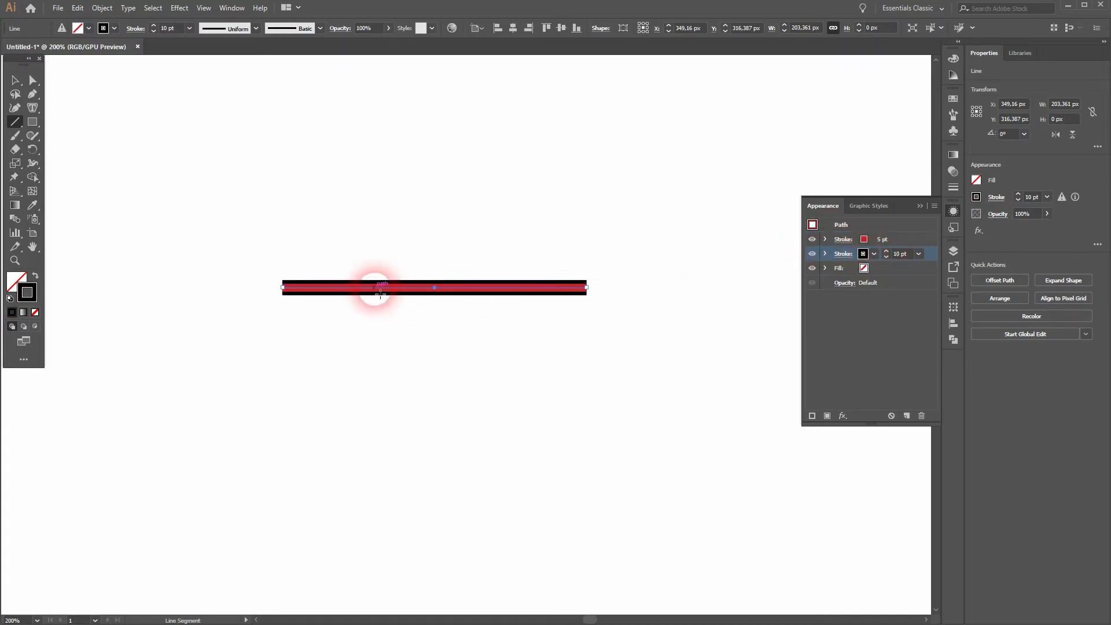
Recolour the 10 pt stroke from black to white.
{"action": "left_click", "coordinate": [872, 255]}
{"action": "left_click", "coordinate": [776, 275]}
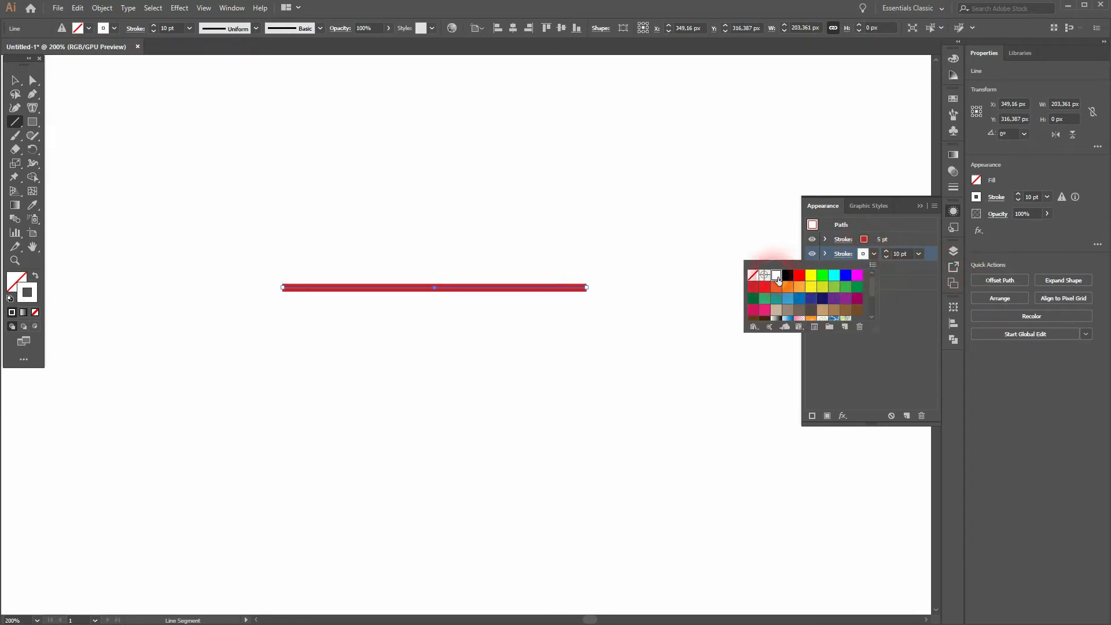
{"action": "left_click", "coordinate": [904, 270]}
Add a third stroke beneath the white one, coloured bright red with a weight of 14 pt.
{"action": "left_click", "coordinate": [889, 266]}
{"action": "left_click", "coordinate": [812, 416]}
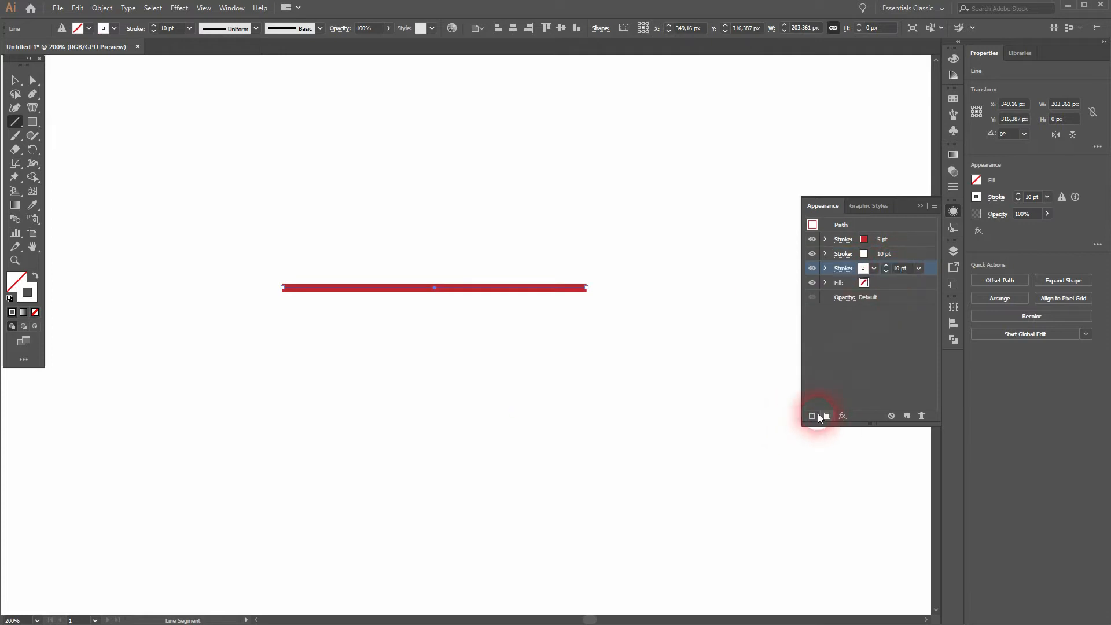
{"action": "left_click", "coordinate": [873, 270]}
{"action": "left_click", "coordinate": [764, 301]}
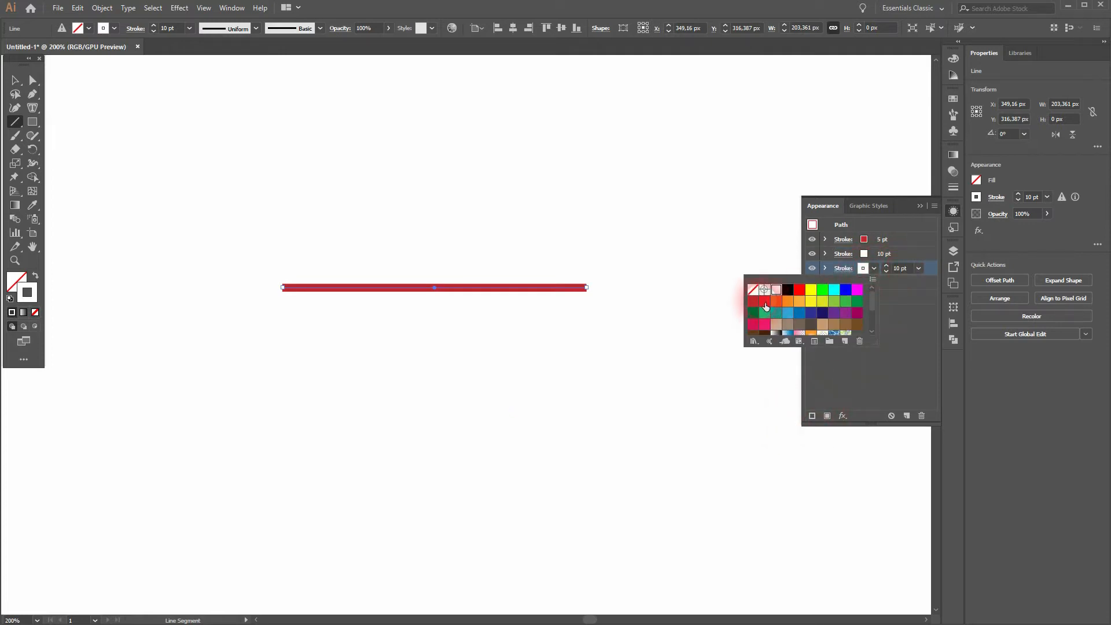
{"action": "left_click", "coordinate": [885, 266]}
{"action": "left_click", "coordinate": [885, 266]}
{"action": "left_click", "coordinate": [886, 266]}
{"action": "left_click", "coordinate": [885, 266]}
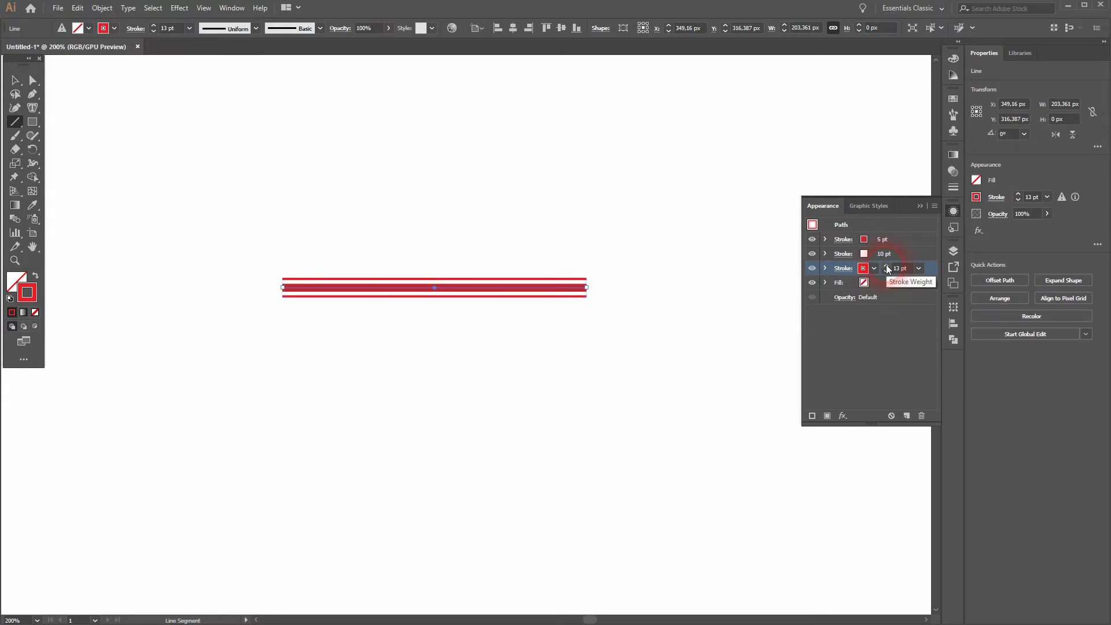
{"action": "left_click", "coordinate": [886, 265]}
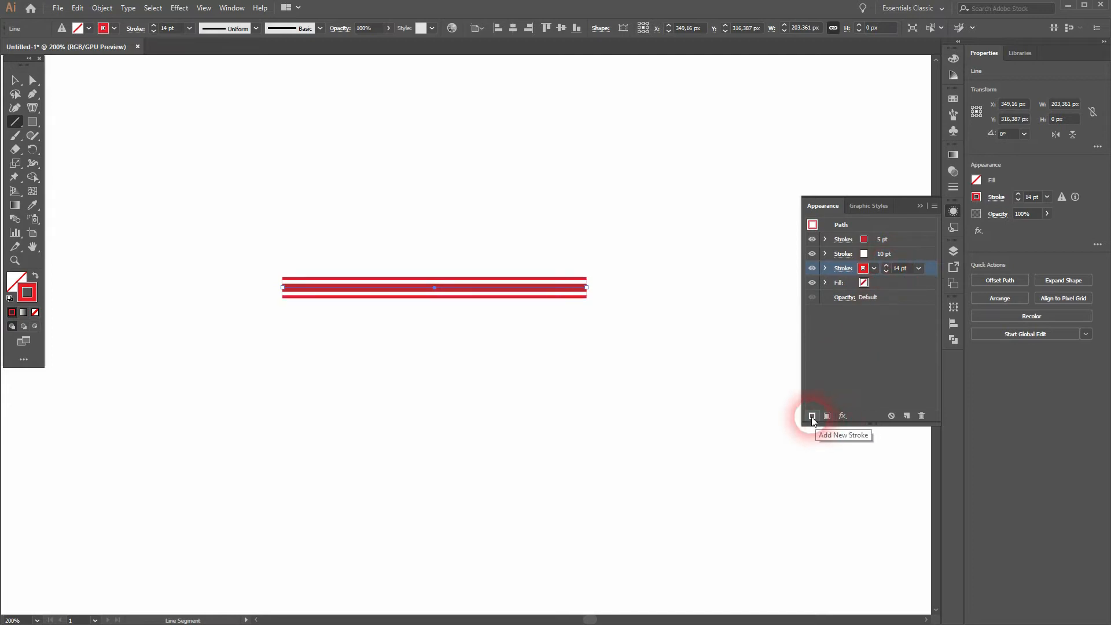
Add a fourth stroke beneath the 14 pt red one, coloured white with a weight of 19 pt.
{"action": "left_click", "coordinate": [879, 282]}
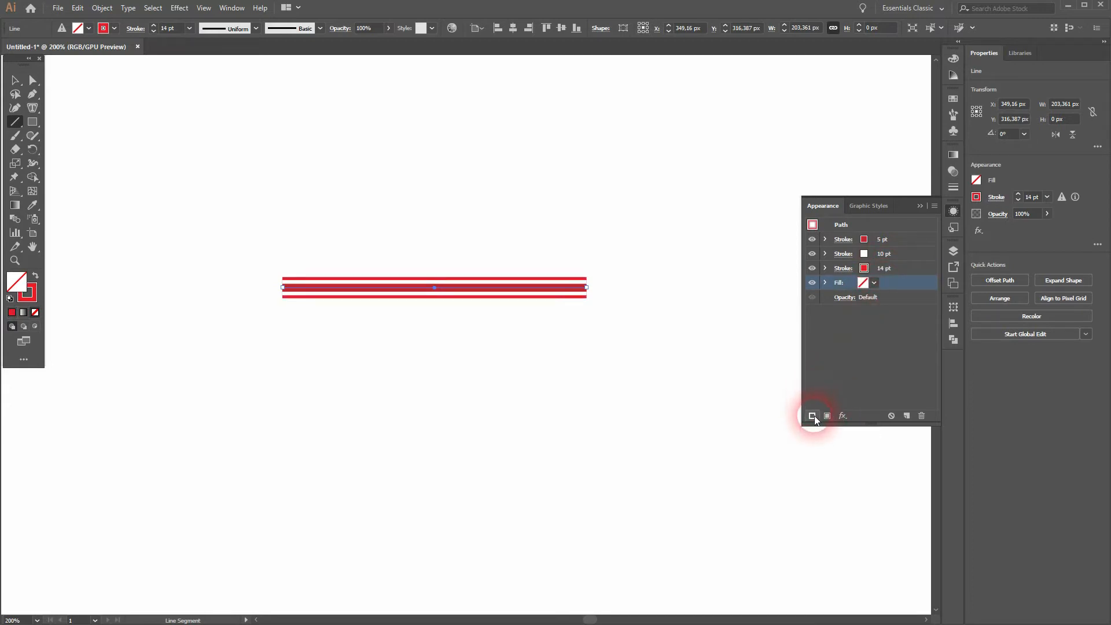
{"action": "left_click", "coordinate": [813, 415]}
{"action": "left_click", "coordinate": [870, 282]}
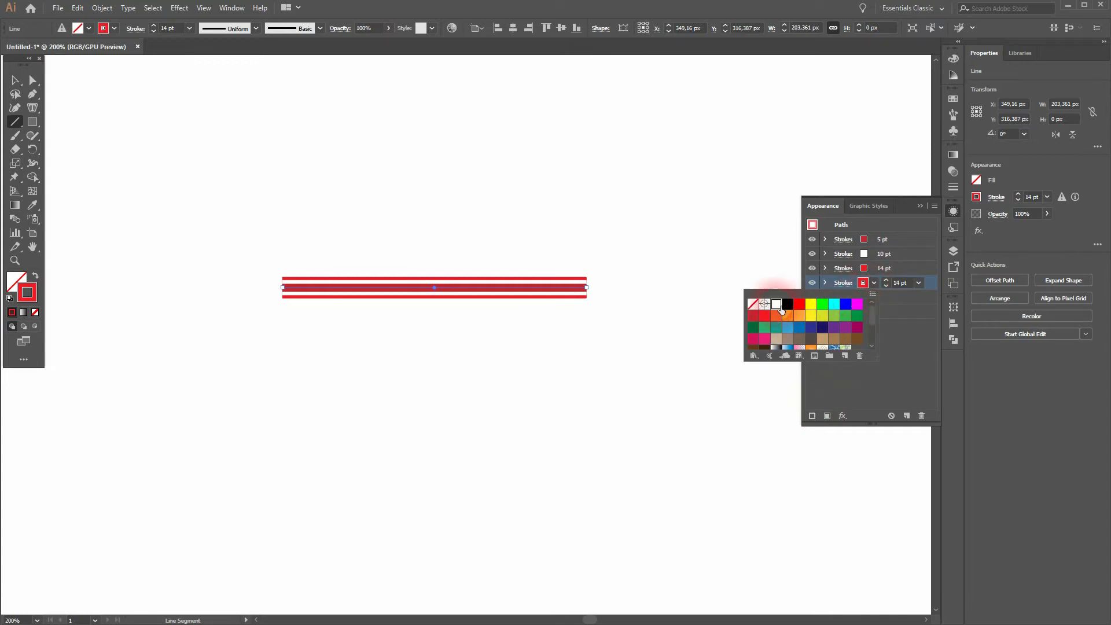
{"action": "left_click", "coordinate": [778, 307]}
{"action": "left_click", "coordinate": [886, 280]}
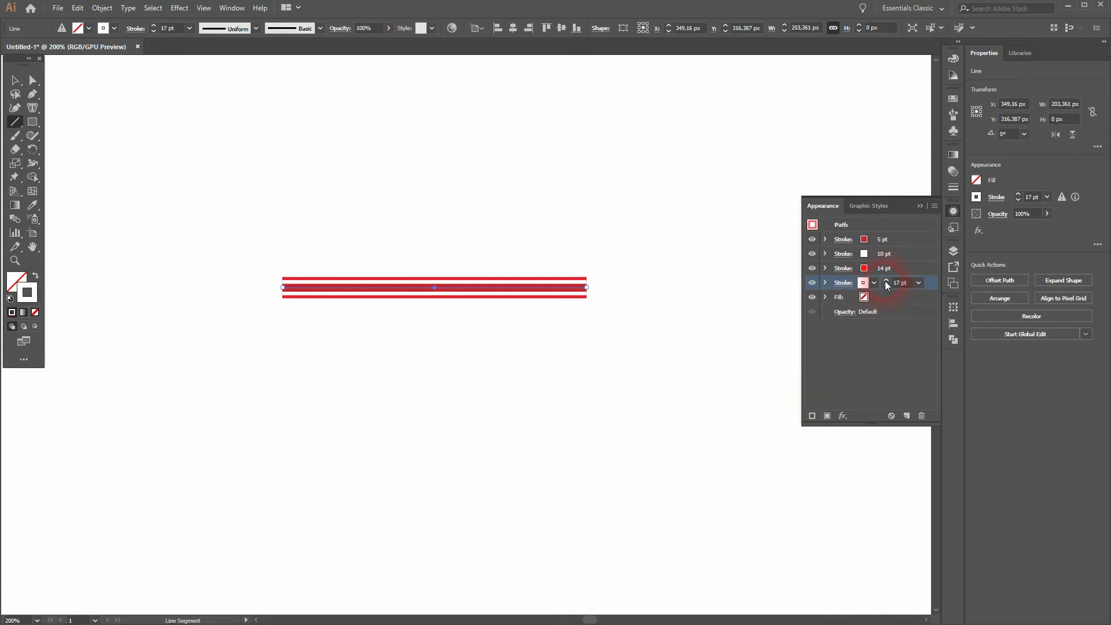
{"action": "left_click", "coordinate": [885, 281]}
{"action": "left_click", "coordinate": [886, 281]}
Add a fifth stroke beneath the 19 pt white one, coloured orange with a weight of 23 pt.
{"action": "left_click", "coordinate": [886, 299]}
{"action": "left_click", "coordinate": [812, 416]}
{"action": "left_click", "coordinate": [874, 297]}
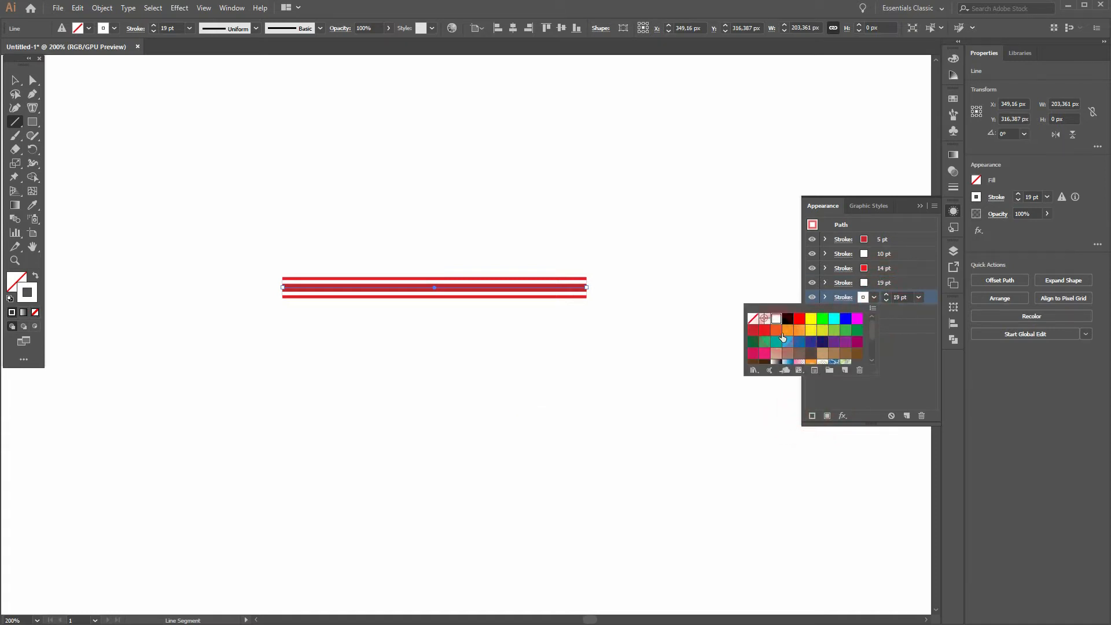
{"action": "left_click", "coordinate": [776, 330]}
{"action": "left_click", "coordinate": [885, 295]}
{"action": "left_click", "coordinate": [885, 295]}
{"action": "left_click", "coordinate": [885, 295]}
{"action": "left_click", "coordinate": [885, 295]}
{"action": "left_click", "coordinate": [885, 295]}
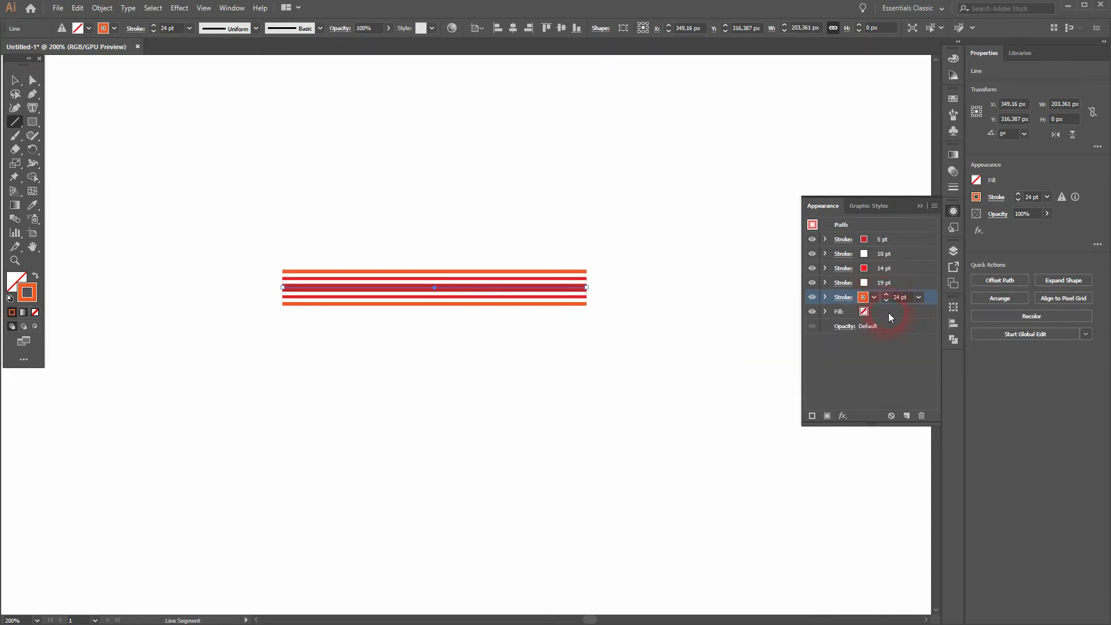
{"action": "left_click", "coordinate": [886, 301]}
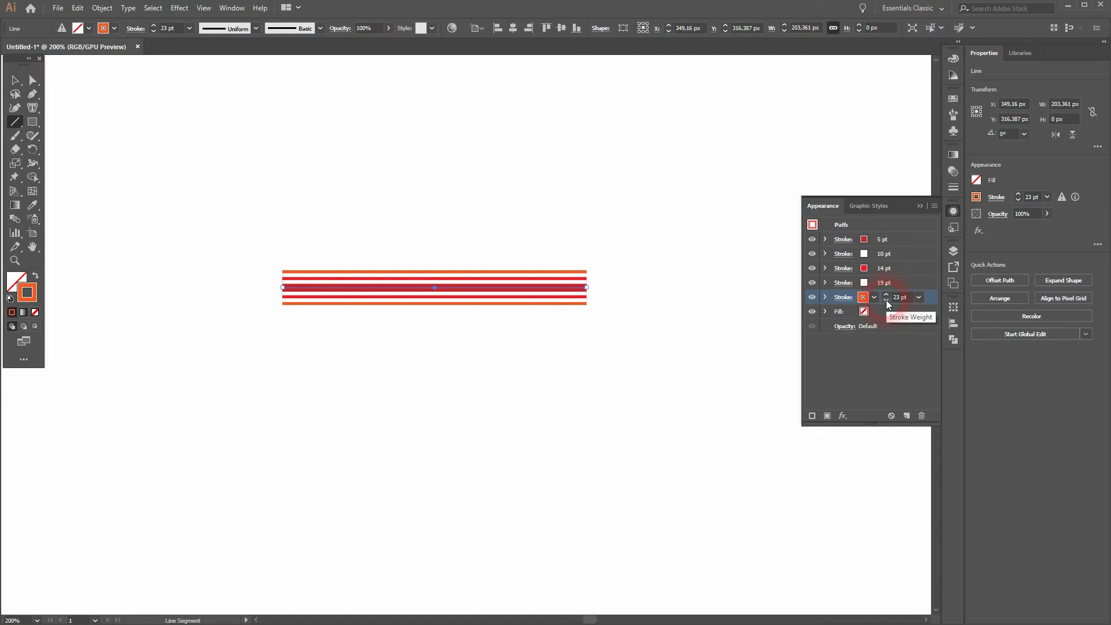
Add a sixth stroke beneath the orange one, coloured white with a weight of 29 pt.
{"action": "left_click", "coordinate": [884, 318]}
{"action": "left_click", "coordinate": [811, 414]}
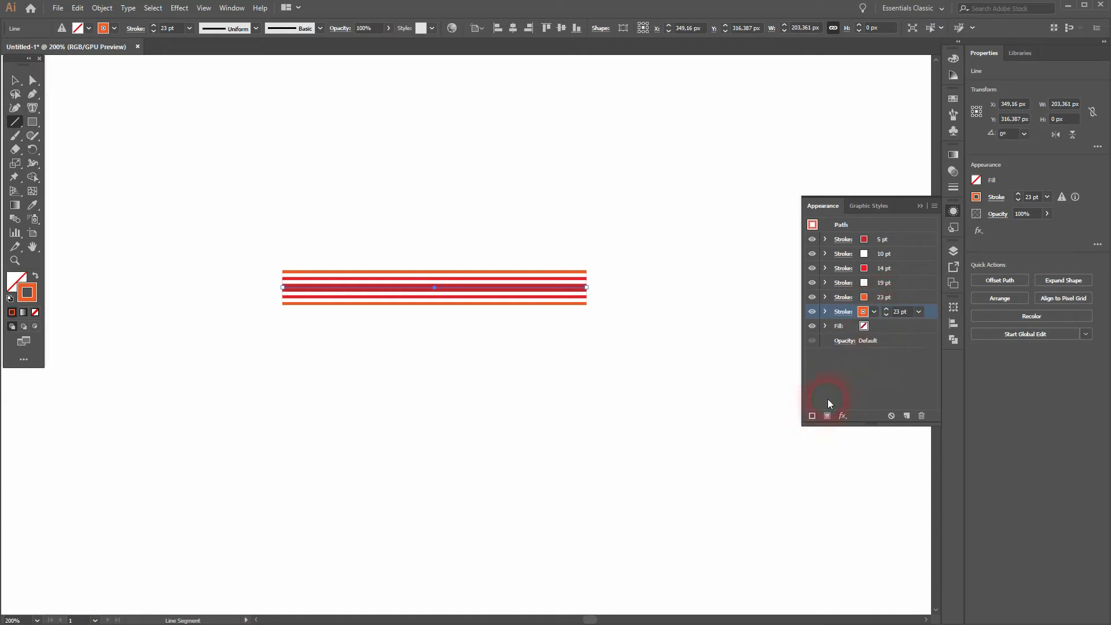
{"action": "left_click", "coordinate": [864, 312]}
{"action": "left_click", "coordinate": [775, 333]}
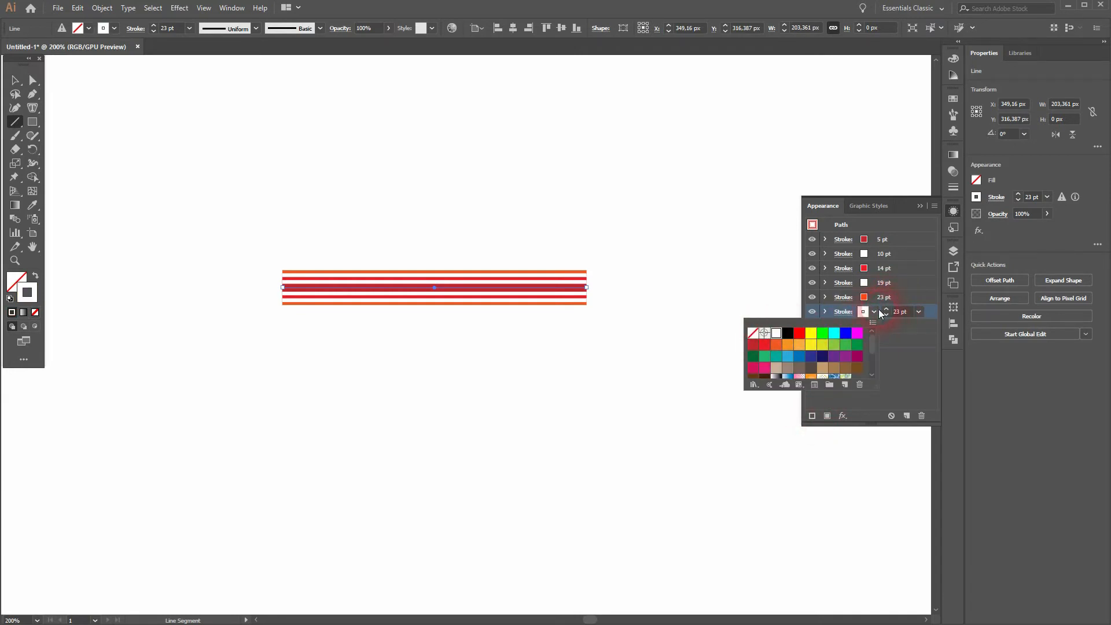
{"action": "left_click", "coordinate": [886, 308]}
{"action": "left_click", "coordinate": [886, 308]}
{"action": "left_click", "coordinate": [887, 308]}
{"action": "left_click", "coordinate": [886, 308]}
{"action": "left_click", "coordinate": [886, 309]}
{"action": "left_click", "coordinate": [886, 309]}
{"action": "left_click", "coordinate": [886, 308]}
Add a seventh stroke beneath the 29 pt white one, coloured dark red with a weight of 36 pt.
{"action": "left_click", "coordinate": [880, 327]}
{"action": "left_click", "coordinate": [814, 414]}
{"action": "left_click", "coordinate": [873, 327]}
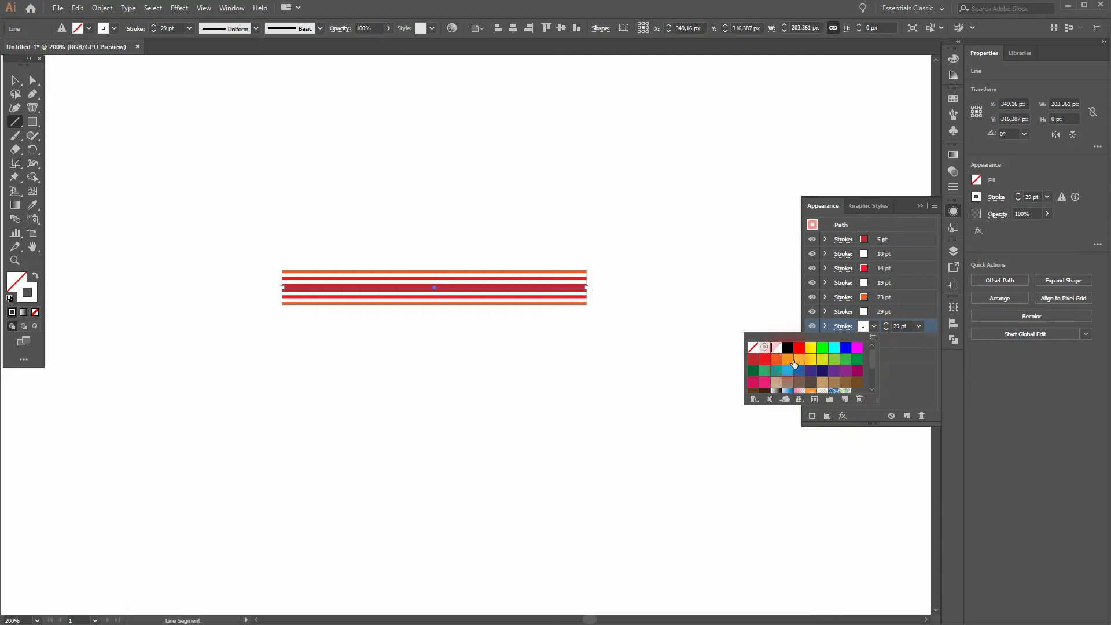
{"action": "left_click", "coordinate": [753, 359]}
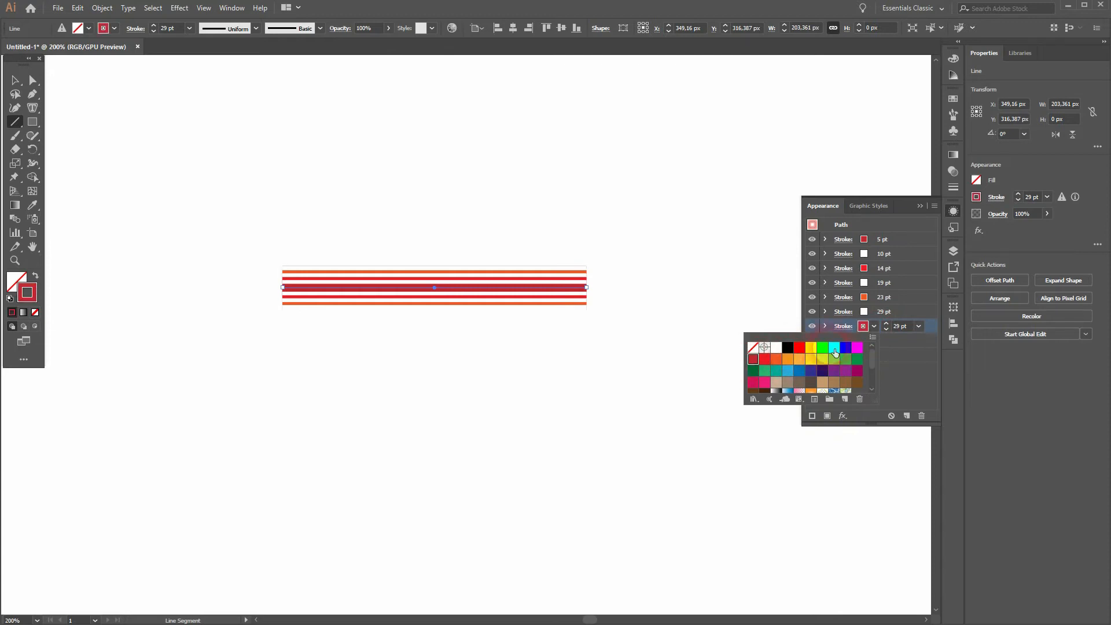
{"action": "left_click", "coordinate": [887, 323]}
{"action": "left_click", "coordinate": [886, 323]}
{"action": "left_click", "coordinate": [887, 322]}
{"action": "left_click", "coordinate": [887, 323]}
{"action": "left_click", "coordinate": [886, 323]}
{"action": "left_click", "coordinate": [886, 323]}
{"action": "left_click", "coordinate": [887, 323]}
{"action": "left_click", "coordinate": [886, 323]}
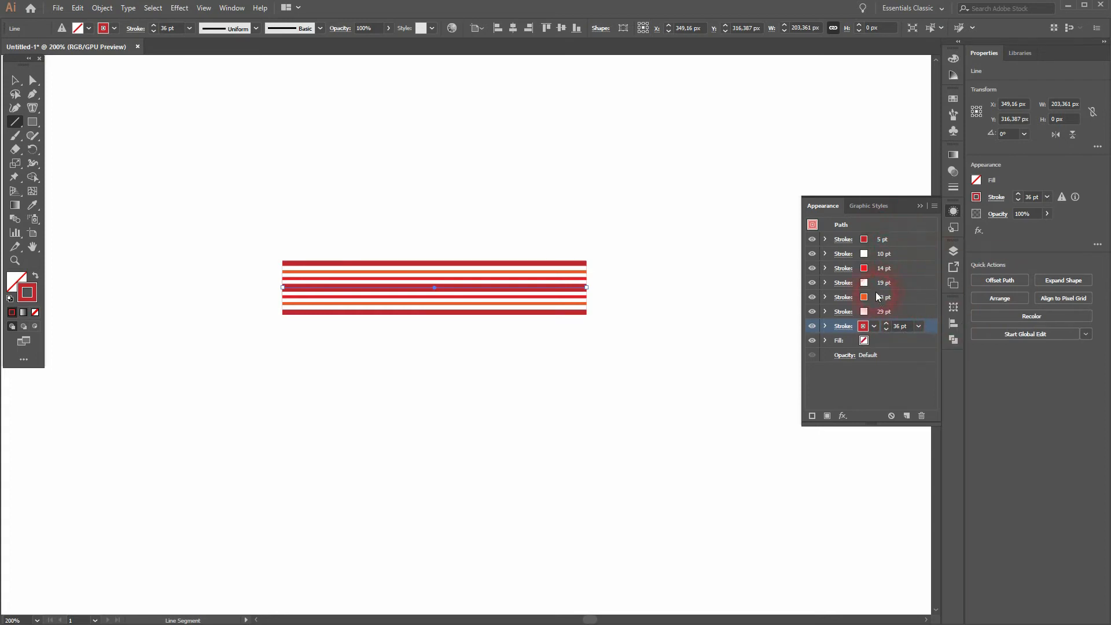
Set the weight of the bright red third stroke to 13 pt.
{"action": "left_click", "coordinate": [872, 271]}
{"action": "left_click", "coordinate": [886, 270]}
{"action": "left_click", "coordinate": [886, 270]}
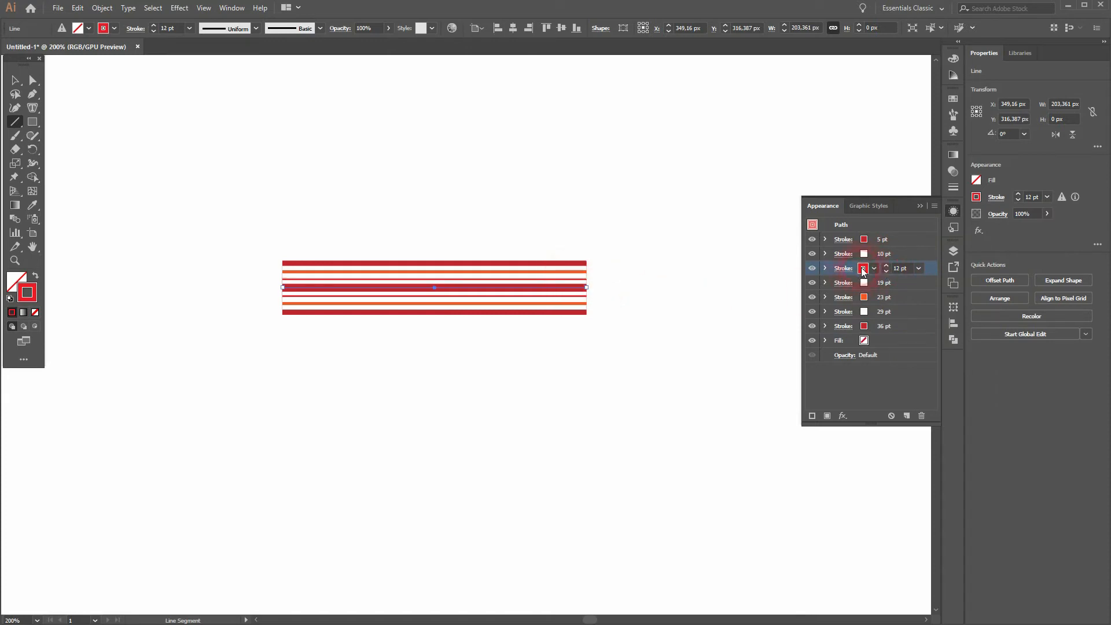
{"action": "left_click", "coordinate": [887, 265]}
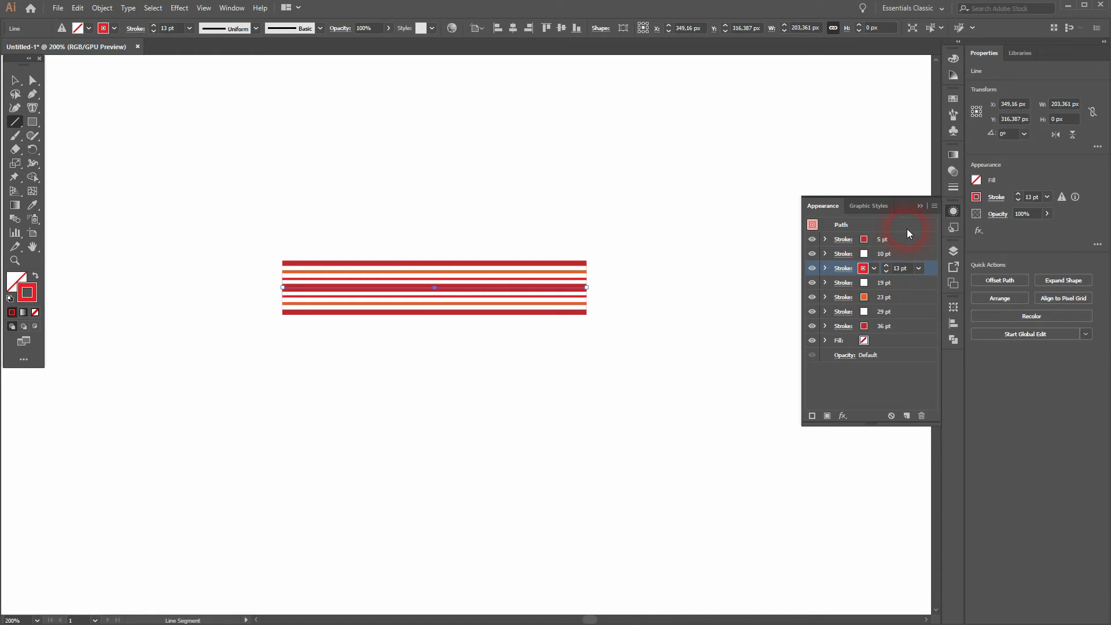
Save the striped line's appearance as a new graphic style.
{"action": "left_click", "coordinate": [869, 207]}
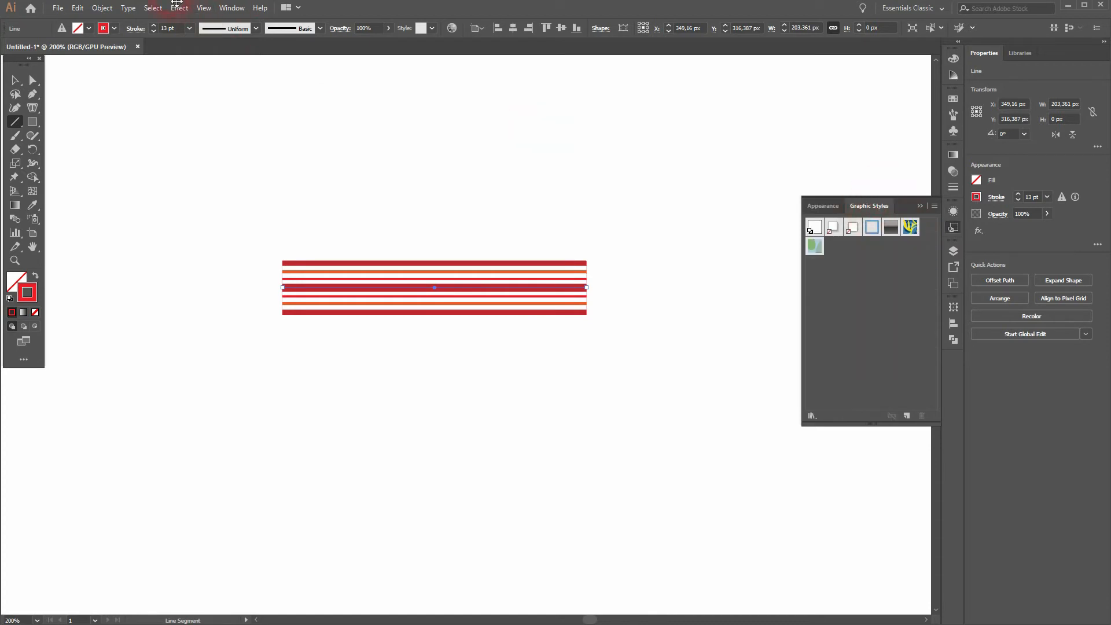
{"action": "left_click", "coordinate": [233, 9]}
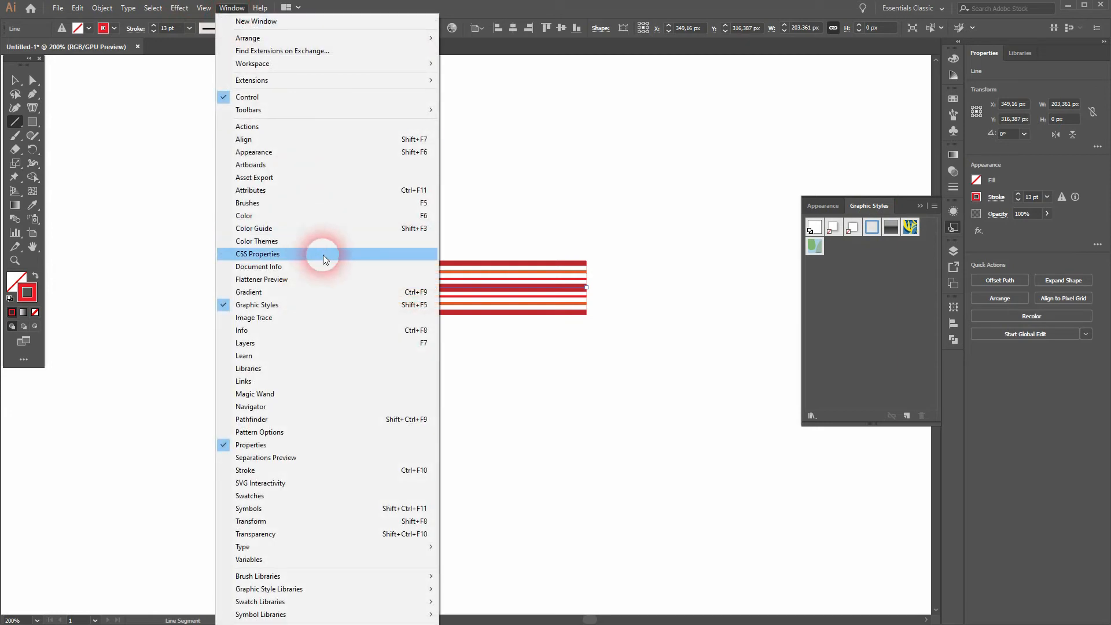
{"action": "left_click", "coordinate": [916, 259]}
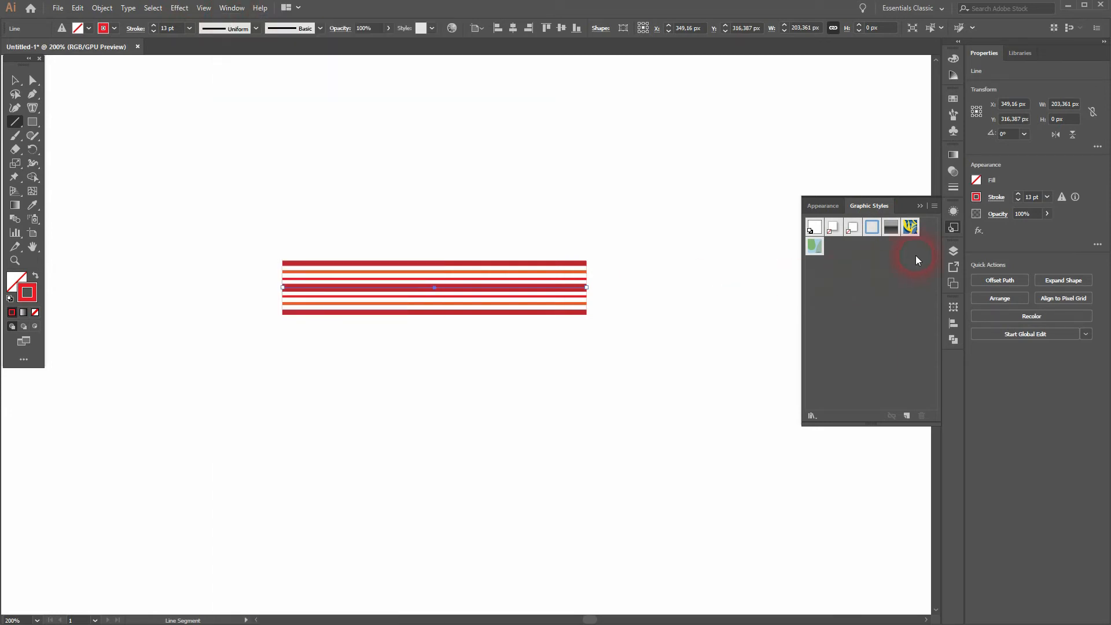
{"action": "left_click", "coordinate": [15, 80]}
{"action": "left_click_drag", "start_coordinate": [367, 370], "coordinate": [641, 203]}
{"action": "left_click_drag", "start_coordinate": [534, 291], "coordinate": [833, 249]}
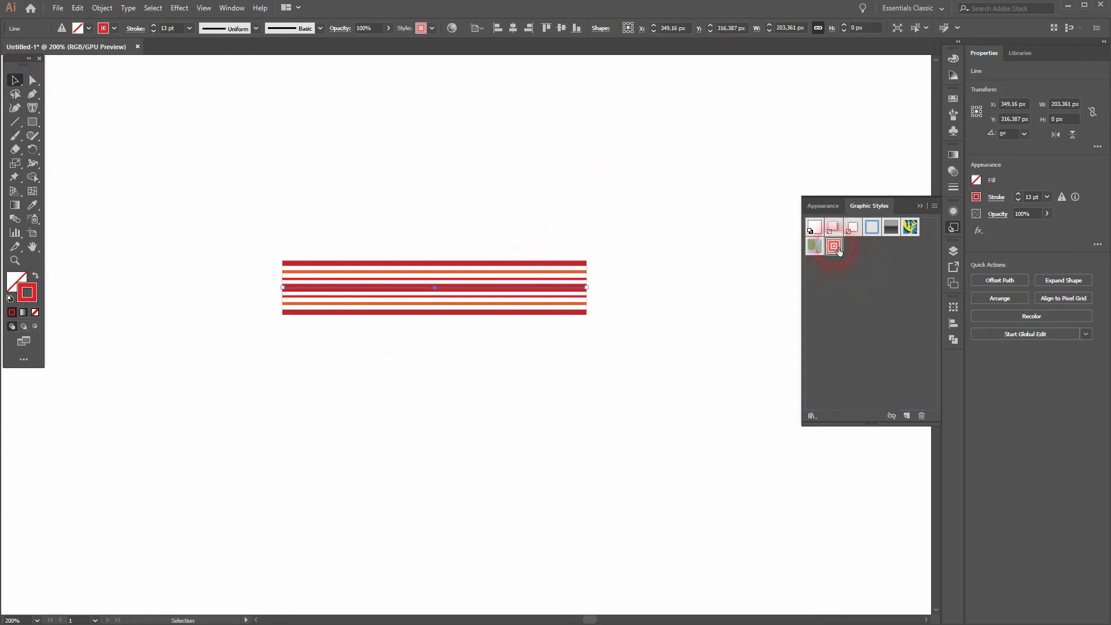
Rename the new graphic style as Tutorial Graphic Style.
{"action": "double_click", "coordinate": [834, 246]}
{"action": "left_click_drag", "start_coordinate": [596, 300], "coordinate": [503, 306]}
{"action": "type", "text": "Tutorial Graphic Style"}
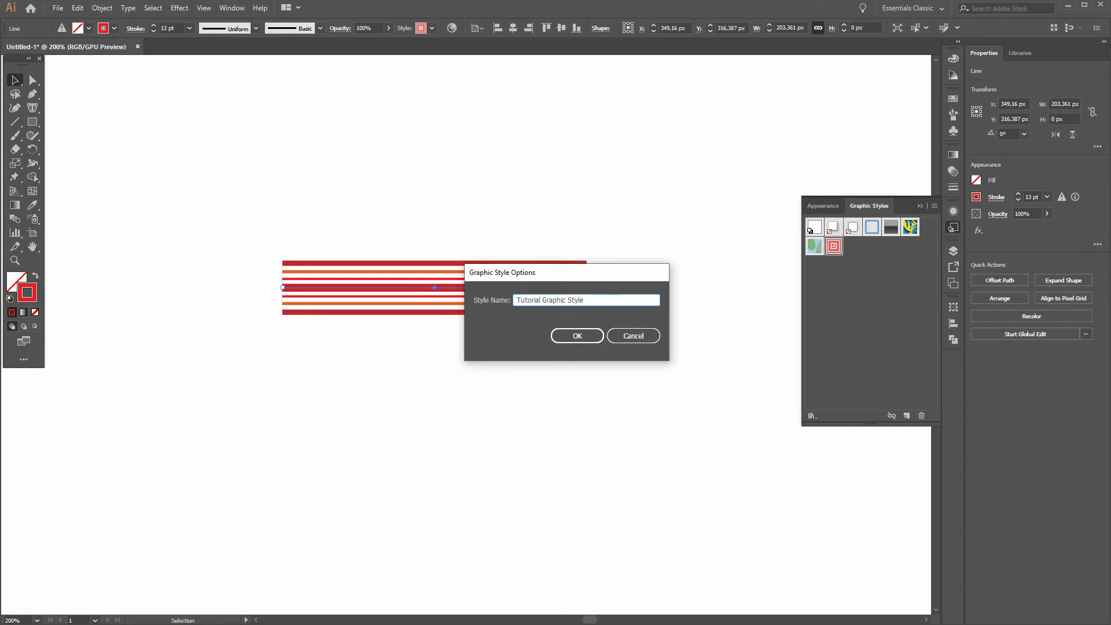
{"action": "left_click", "coordinate": [576, 335]}
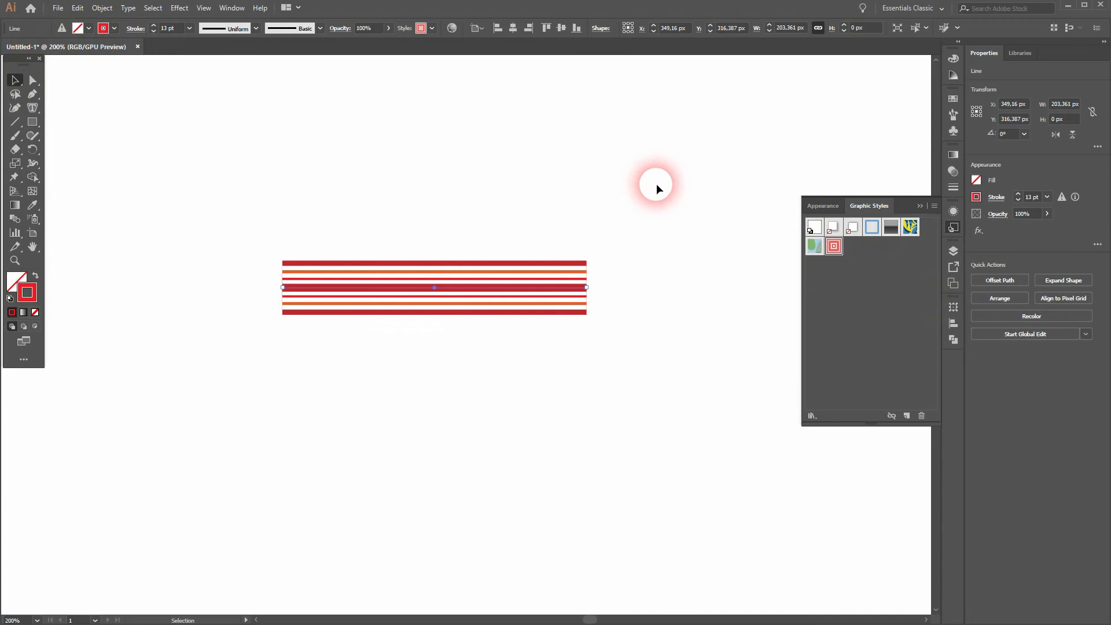
Delete the striped line from the artboard and set the stroke colour for new artwork to black.
{"action": "key", "text": "Delete"}
{"action": "key", "text": "ctrl+0"}
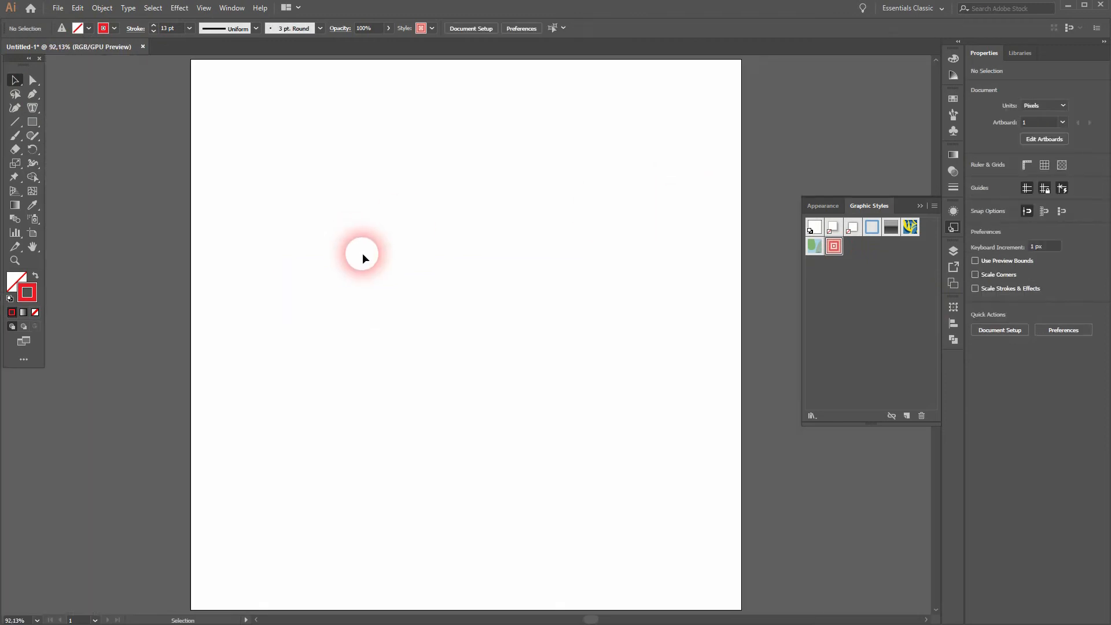
{"action": "left_click", "coordinate": [114, 29]}
{"action": "left_click", "coordinate": [42, 50]}
{"action": "left_click", "coordinate": [324, 175]}
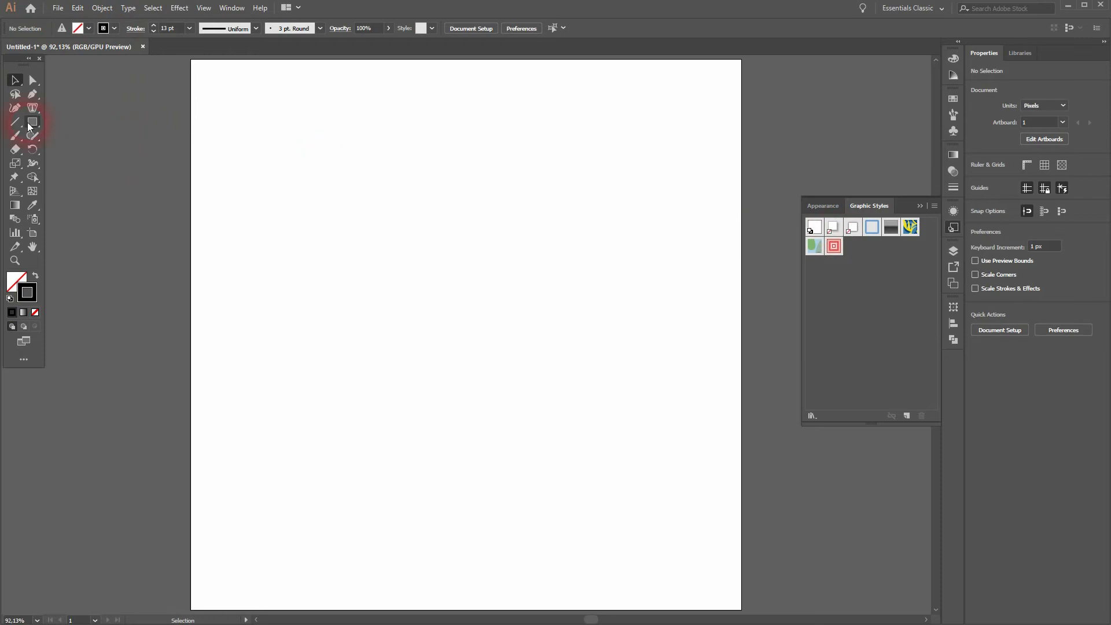
Draw an open, C-shaped path of four straight segments with the Pen tool, about 110 px wide and 174 px high.
{"action": "left_click", "coordinate": [30, 95]}
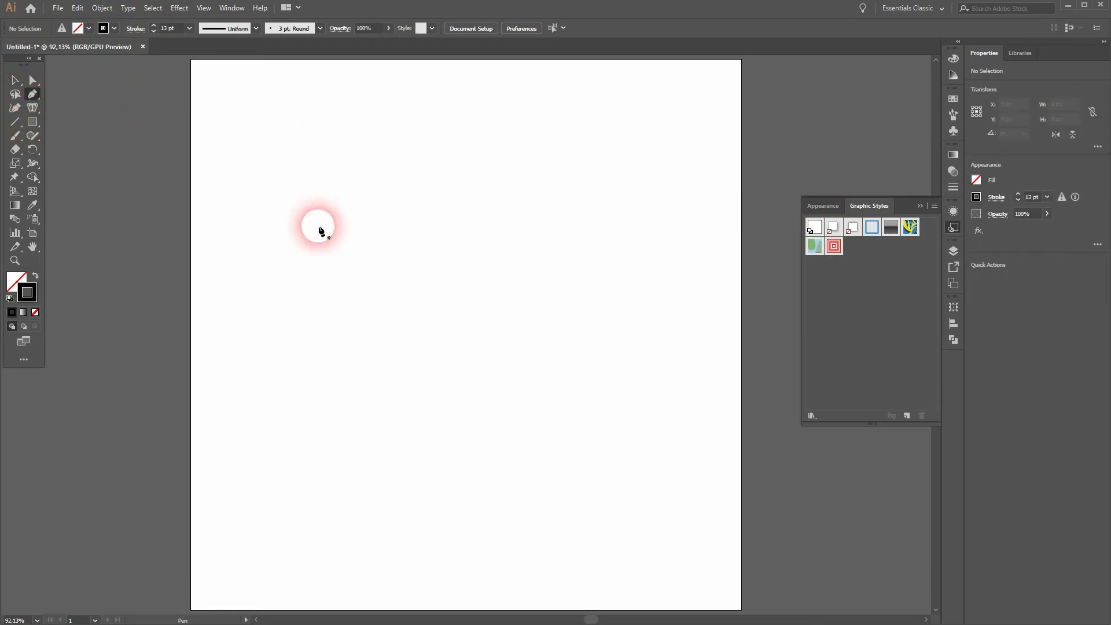
{"action": "left_click", "coordinate": [400, 345]}
{"action": "left_click_drag", "start_coordinate": [346, 324], "coordinate": [346, 249]}
{"action": "left_click", "coordinate": [346, 247]}
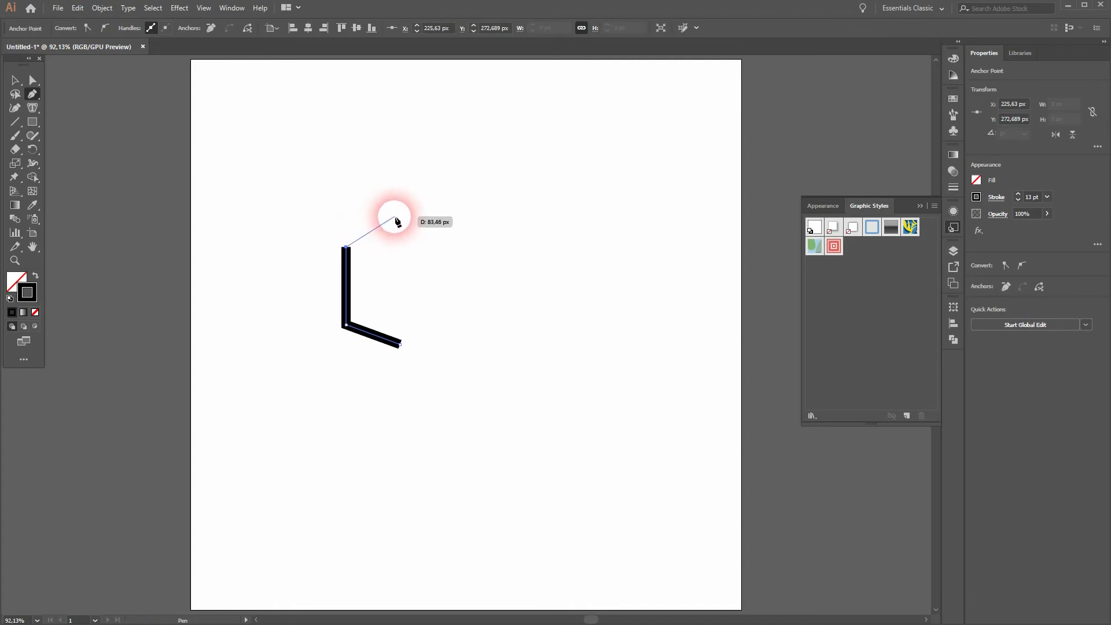
{"action": "left_click", "coordinate": [381, 223]}
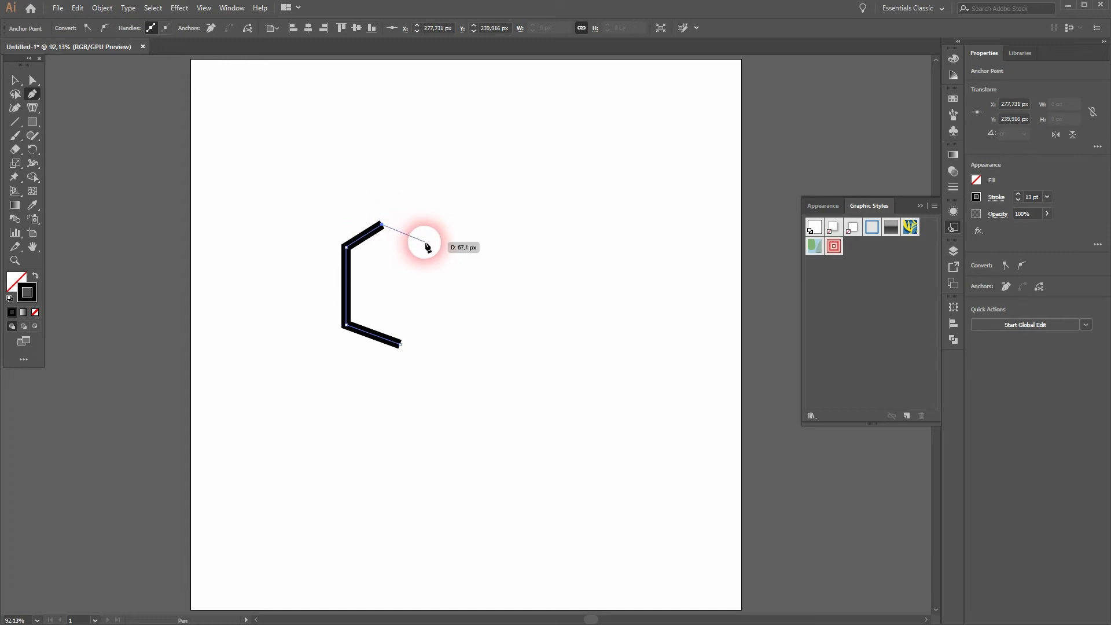
{"action": "left_click", "coordinate": [422, 244]}
{"action": "left_click", "coordinate": [15, 80]}
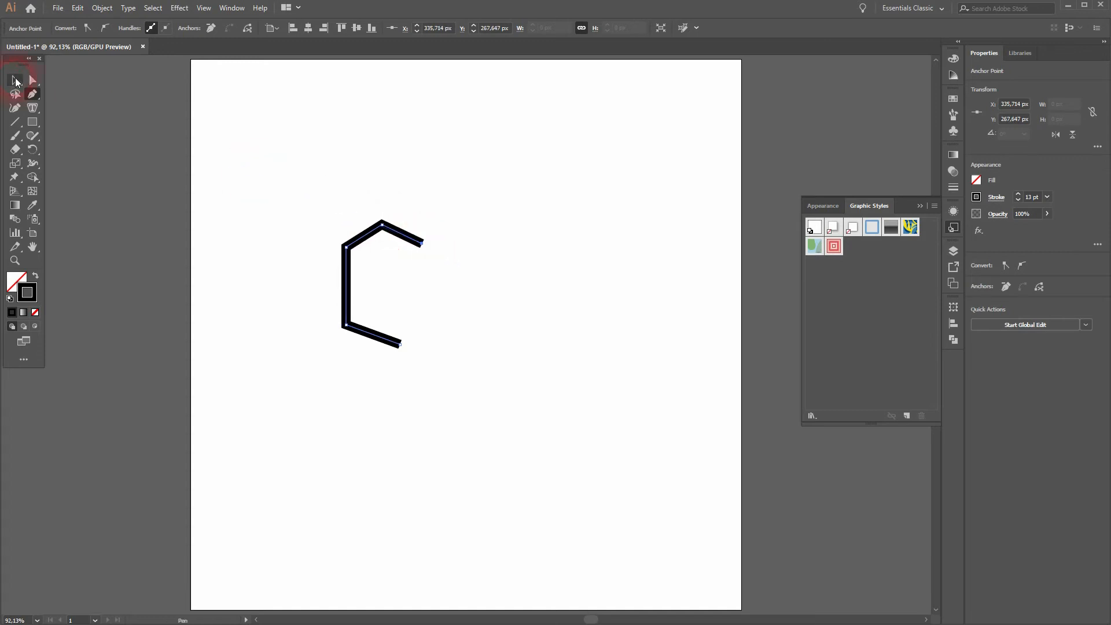
Apply the Tutorial Graphic Style to the black C-shaped path.
{"action": "left_click", "coordinate": [407, 443]}
{"action": "scroll", "coordinate": [385, 320], "scroll_direction": "up", "scroll_amount": 5}
{"action": "left_click_drag", "start_coordinate": [211, 438], "coordinate": [595, 154]}
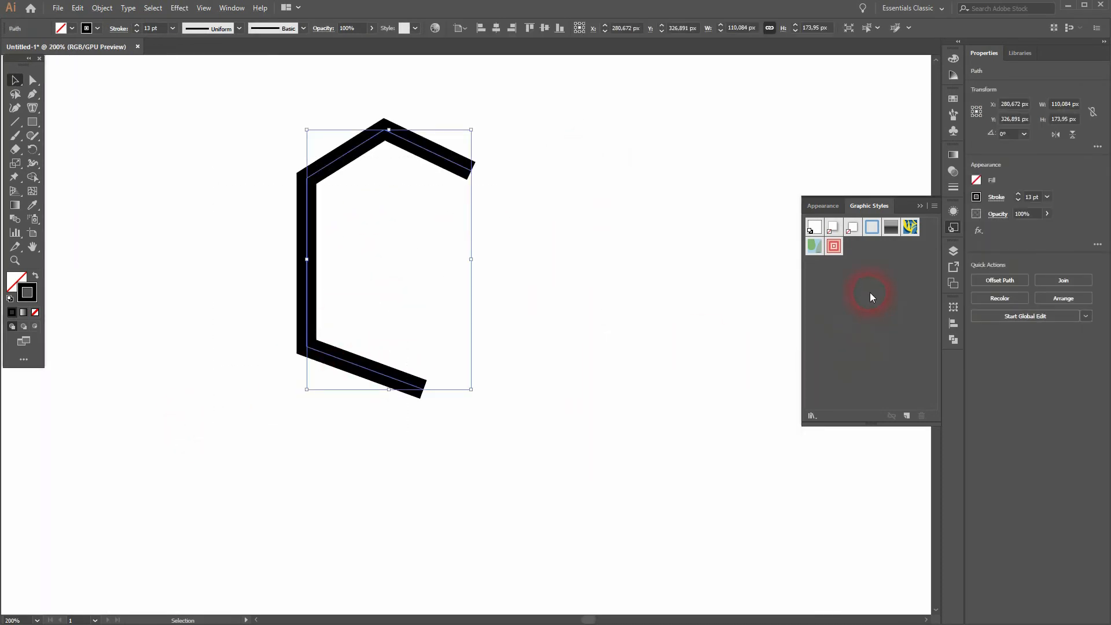
{"action": "left_click", "coordinate": [833, 245]}
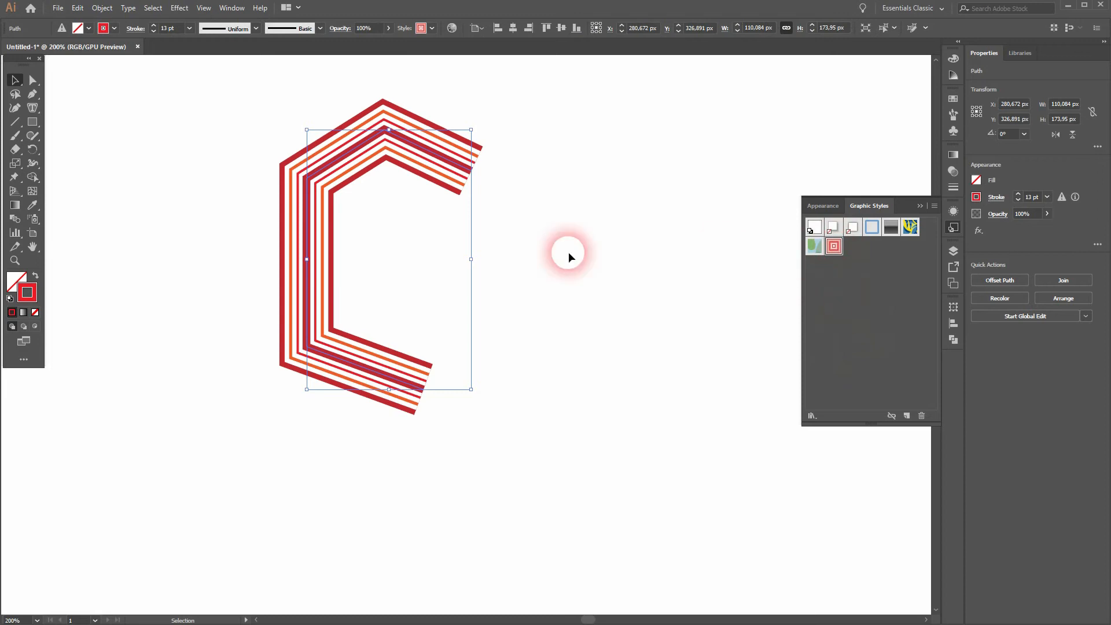
{"action": "left_click", "coordinate": [205, 259]}
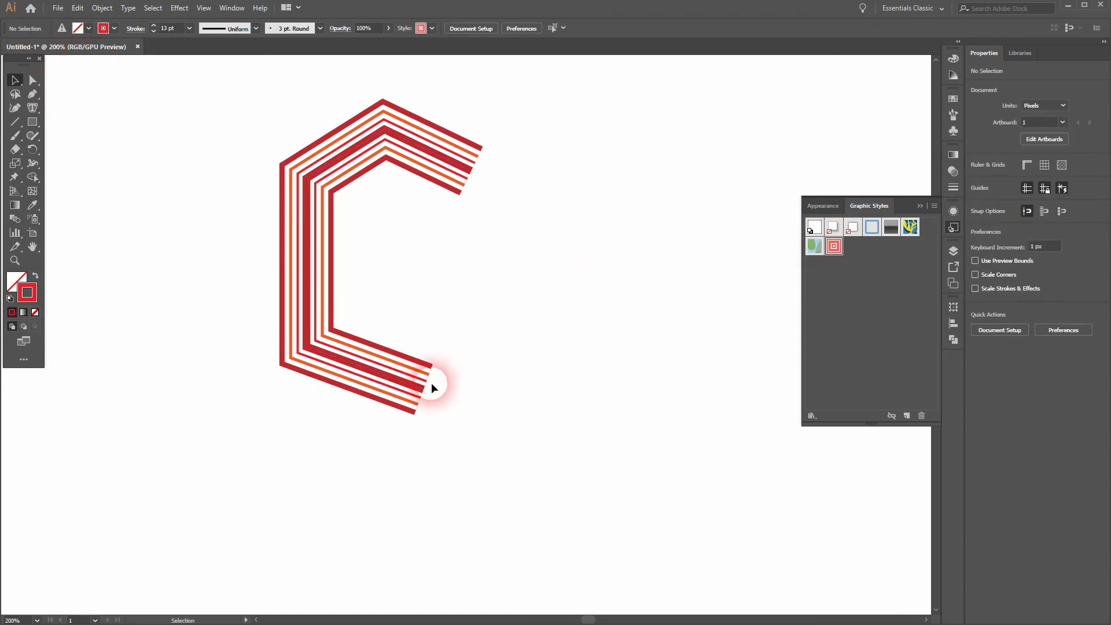
Duplicate the striped C-shaped path and place the copy to the right of the original.
{"action": "left_click", "coordinate": [308, 291]}
{"action": "left_click_drag", "start_coordinate": [309, 291], "coordinate": [579, 340]}
{"action": "left_click", "coordinate": [920, 206]}
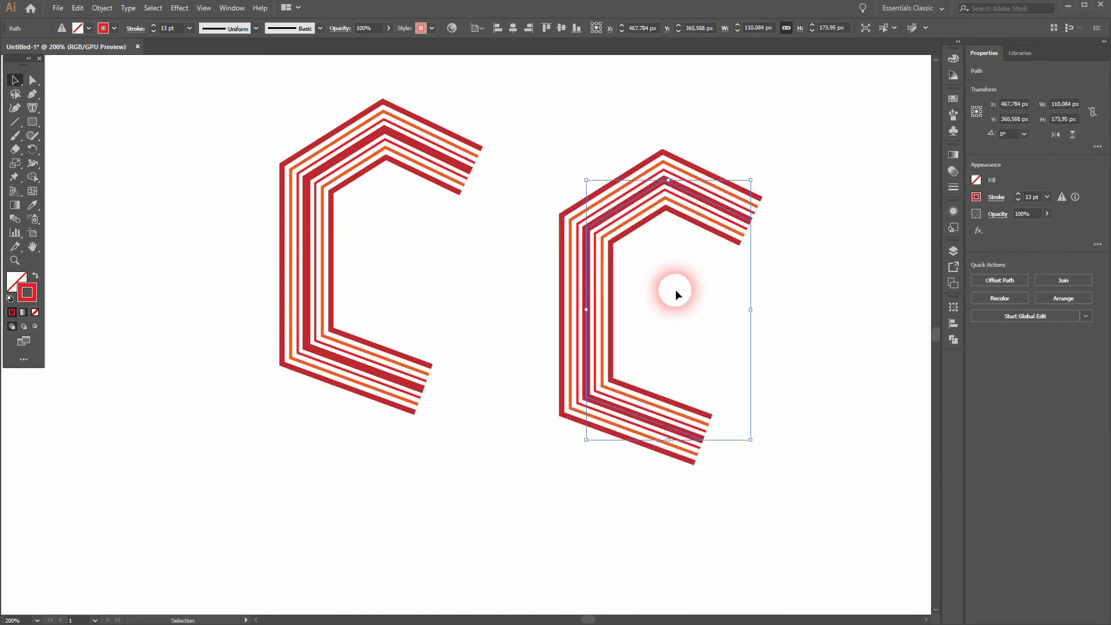
Reflect the copied path across the vertical axis and across the horizontal axis.
{"action": "right_click", "coordinate": [582, 264]}
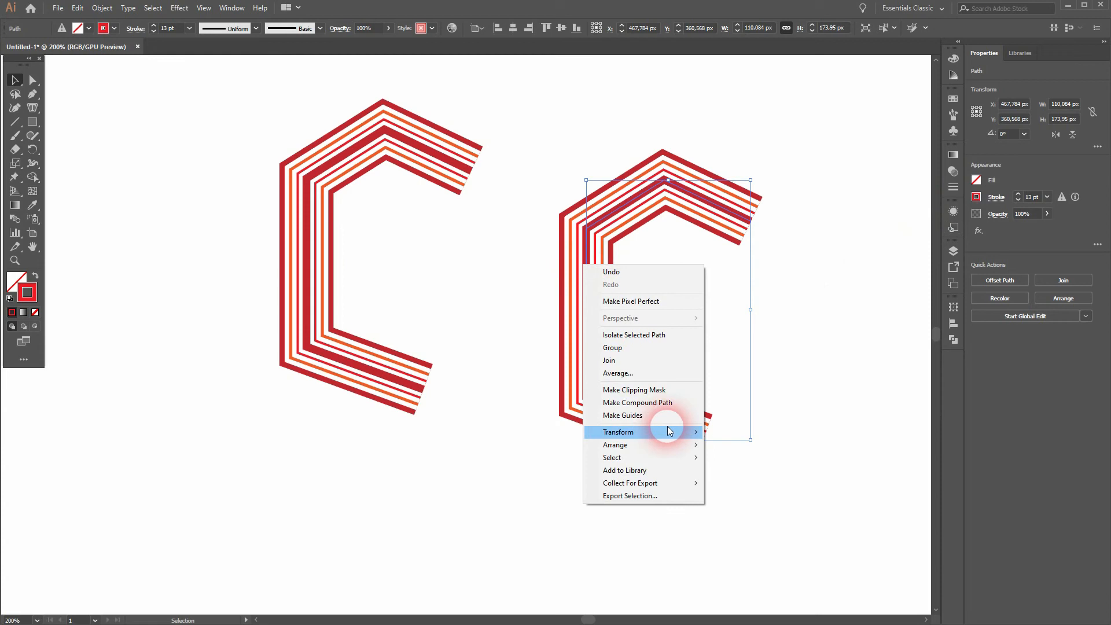
{"action": "mouse_move", "coordinate": [668, 426]}
{"action": "left_click", "coordinate": [752, 470]}
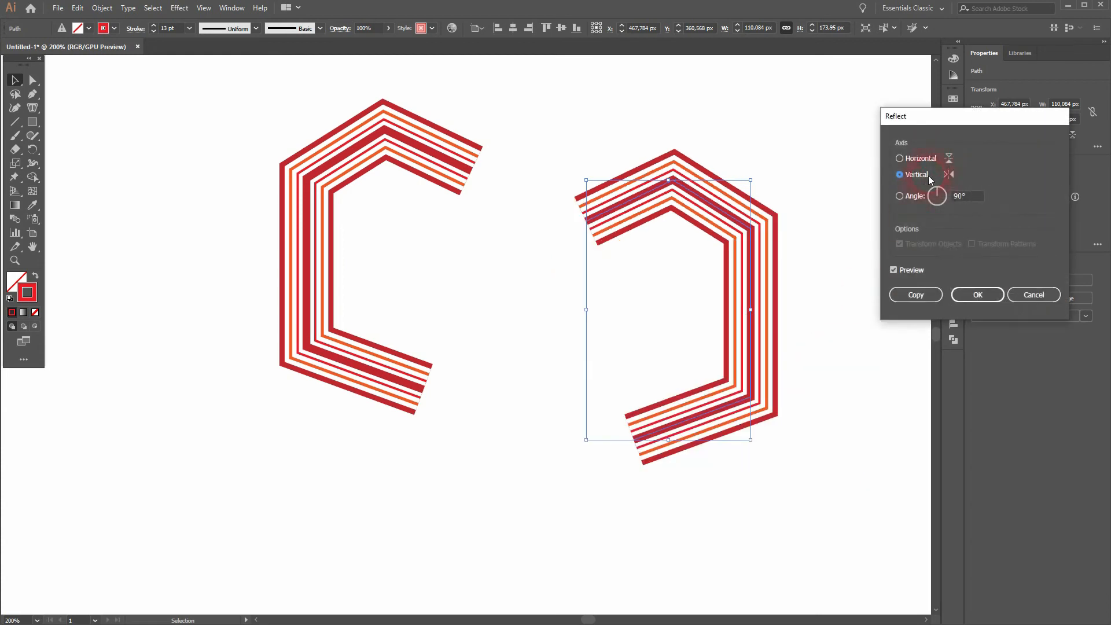
{"action": "left_click", "coordinate": [978, 296]}
{"action": "right_click", "coordinate": [745, 310]}
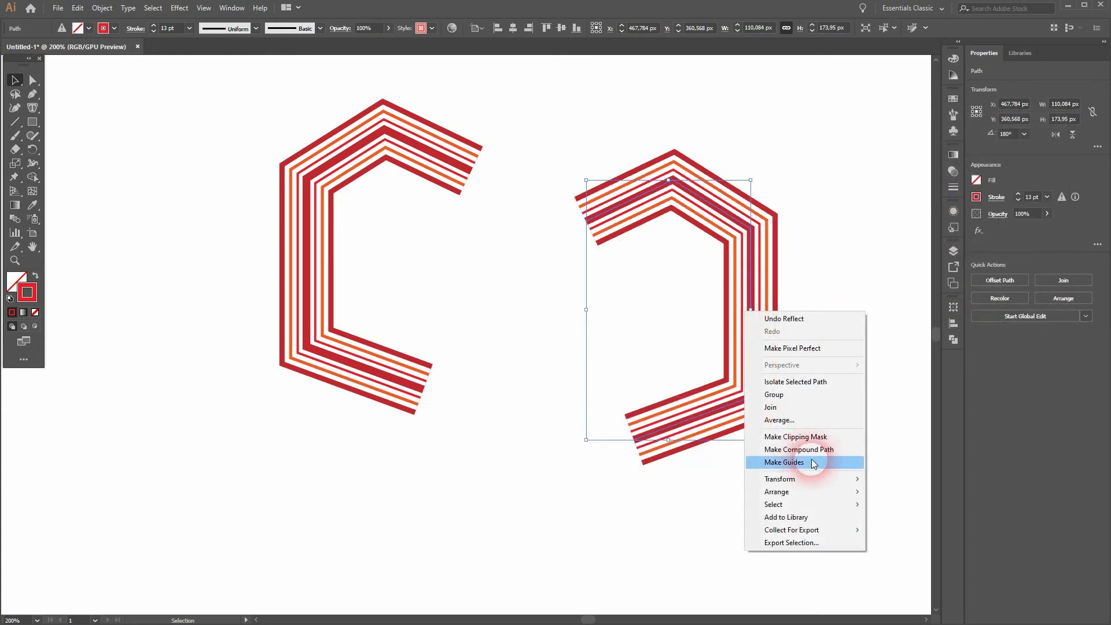
{"action": "mouse_move", "coordinate": [835, 479]}
{"action": "left_click", "coordinate": [917, 517]}
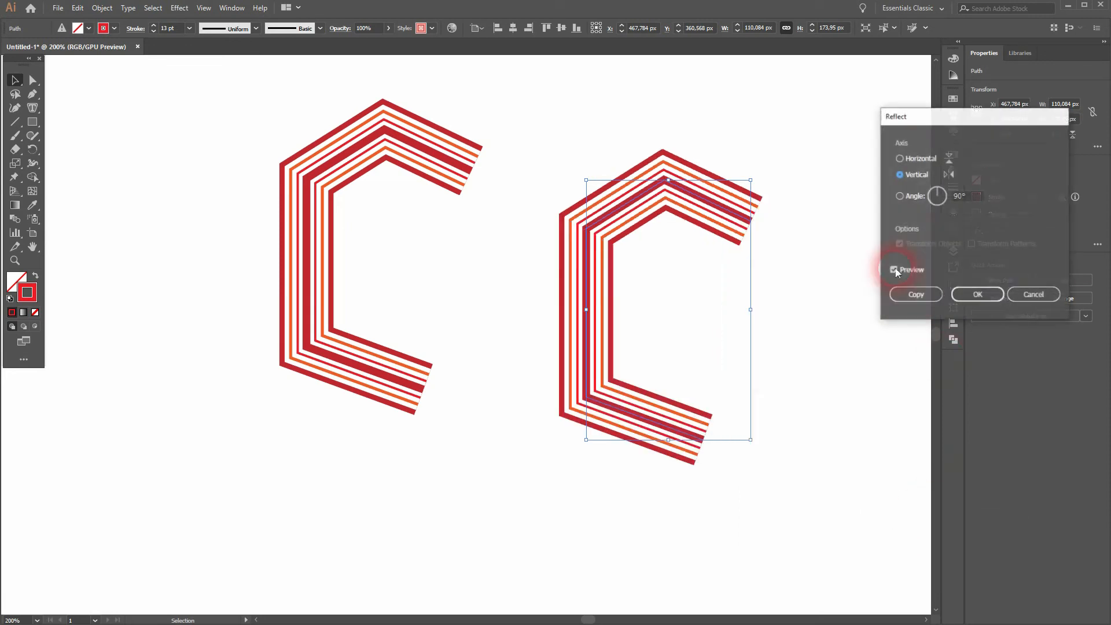
{"action": "left_click", "coordinate": [919, 159]}
{"action": "left_click", "coordinate": [977, 295]}
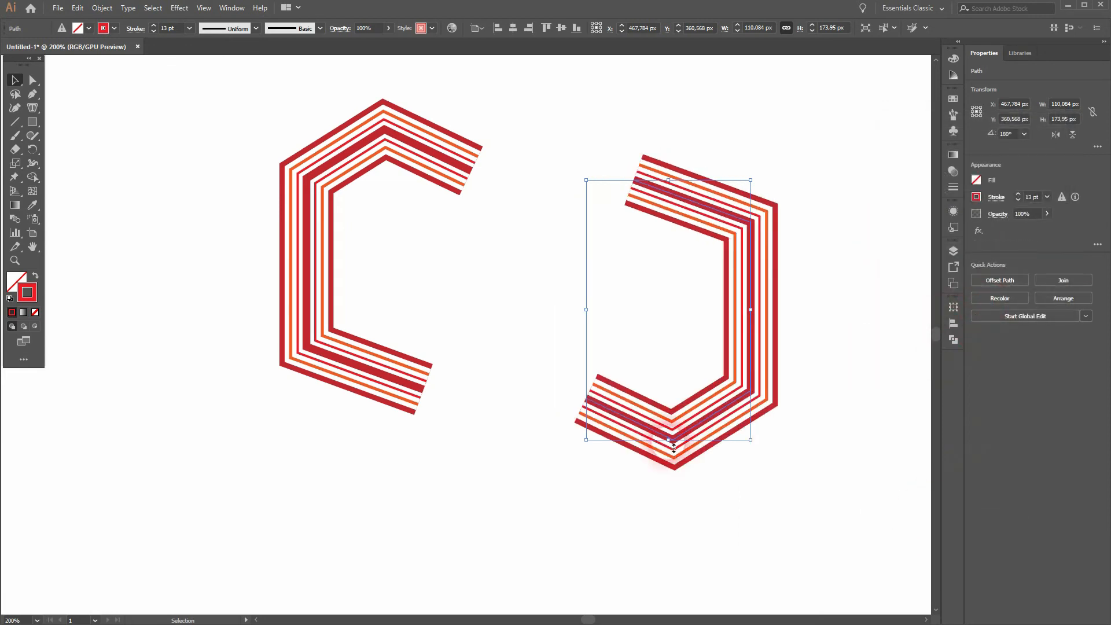
Move the reflected copy up and left so its lower arm sits inside the opening of the original C shape.
{"action": "left_click_drag", "start_coordinate": [641, 429], "coordinate": [496, 317]}
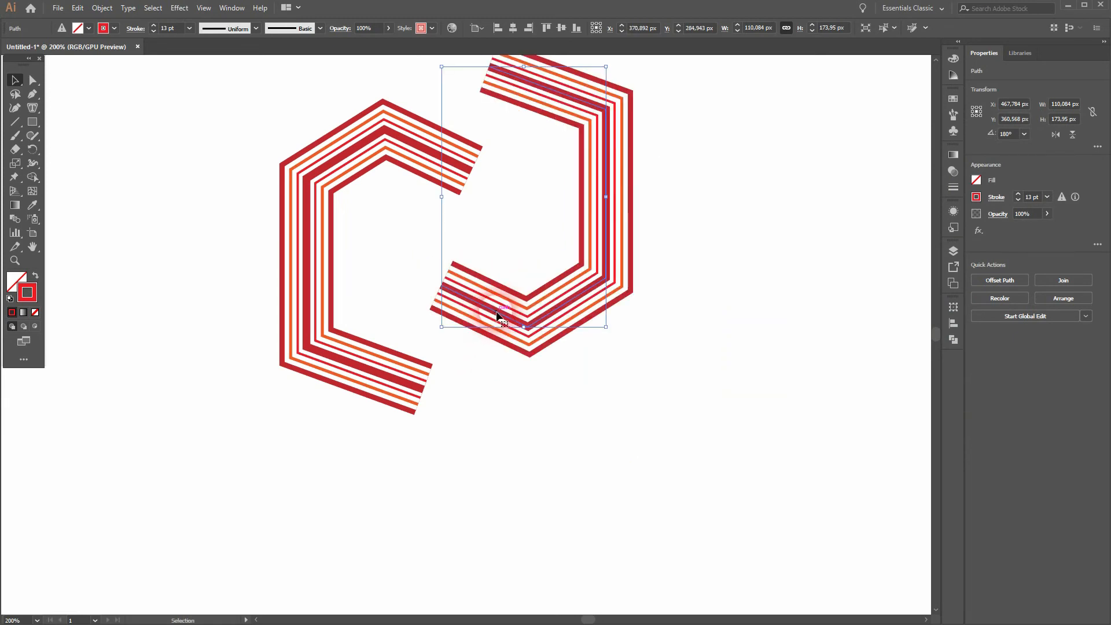
{"action": "left_click", "coordinate": [648, 376]}
{"action": "left_click_drag", "start_coordinate": [728, 253], "coordinate": [686, 413]}
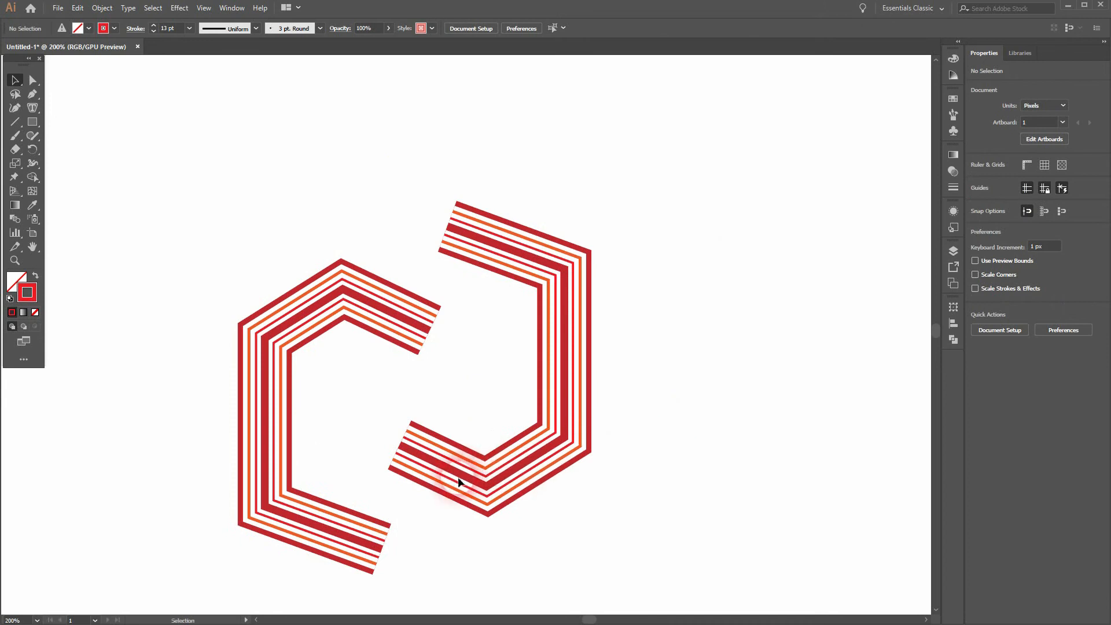
{"action": "left_click_drag", "start_coordinate": [455, 473], "coordinate": [399, 444]}
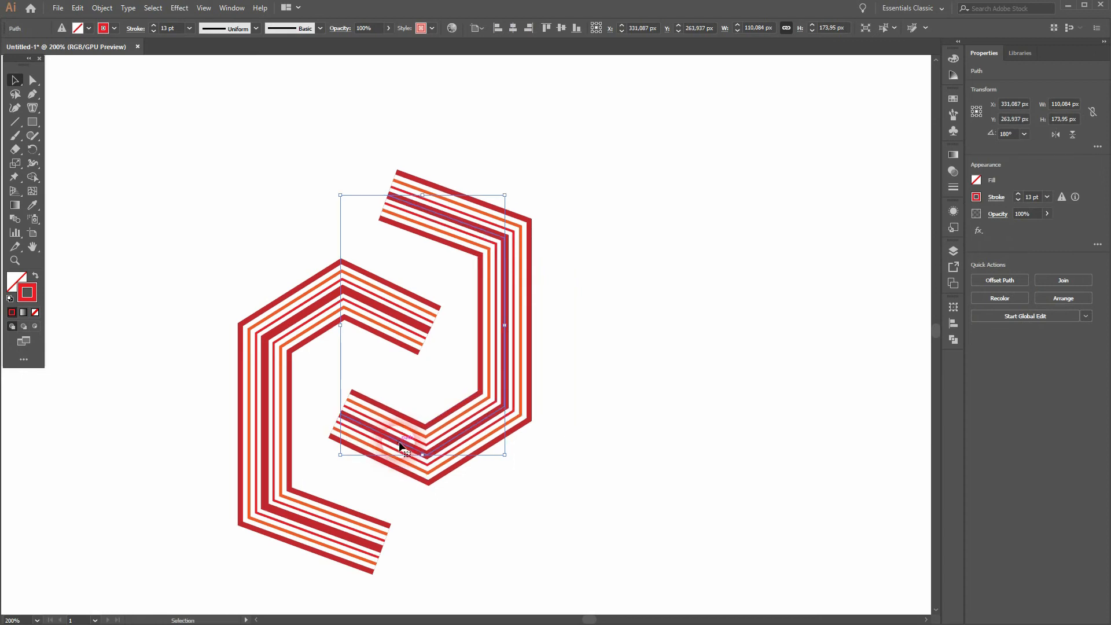
{"action": "left_click", "coordinate": [638, 508]}
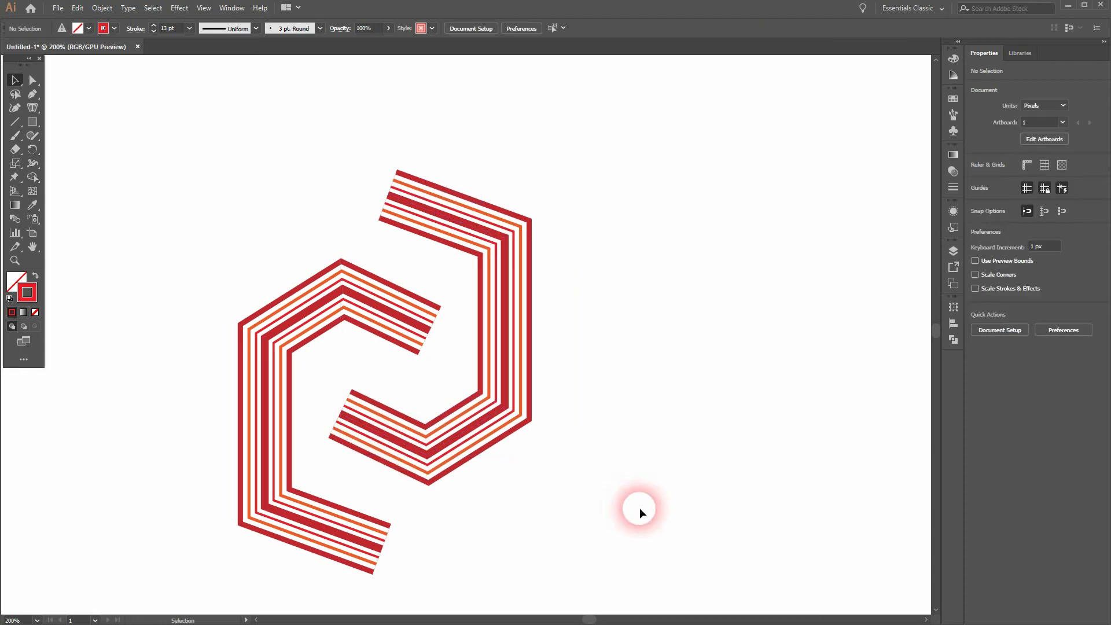
Change the 5 pt centre stroke of the reflected copy to dark green in its appearance.
{"action": "left_click", "coordinate": [505, 346]}
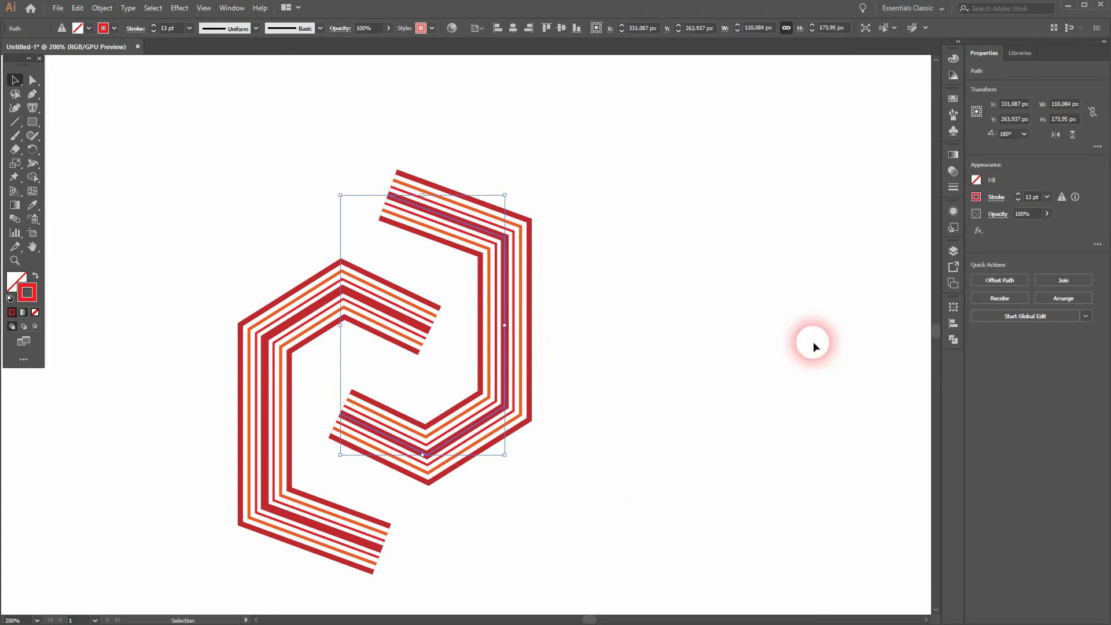
{"action": "left_click", "coordinate": [951, 213]}
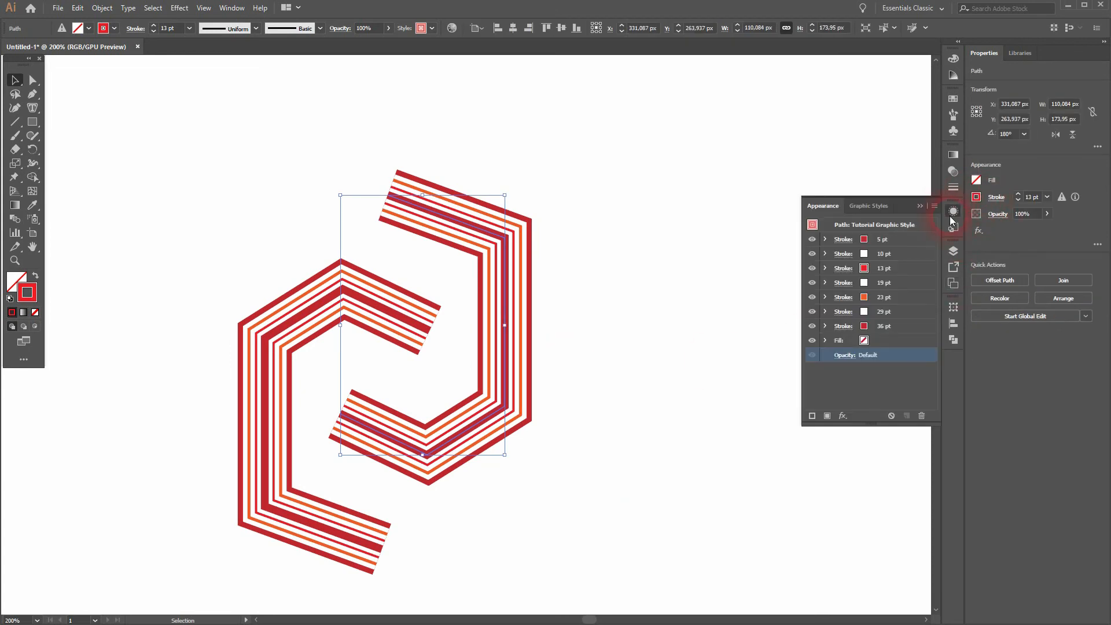
{"action": "left_click", "coordinate": [474, 234]}
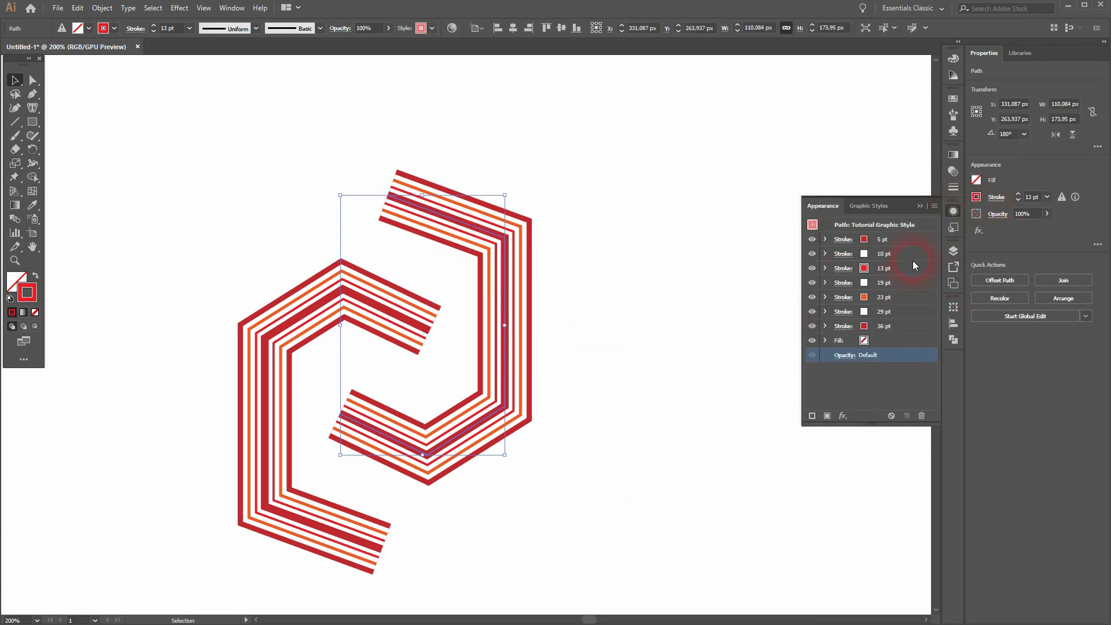
{"action": "left_click", "coordinate": [865, 240]}
{"action": "left_click", "coordinate": [863, 239]}
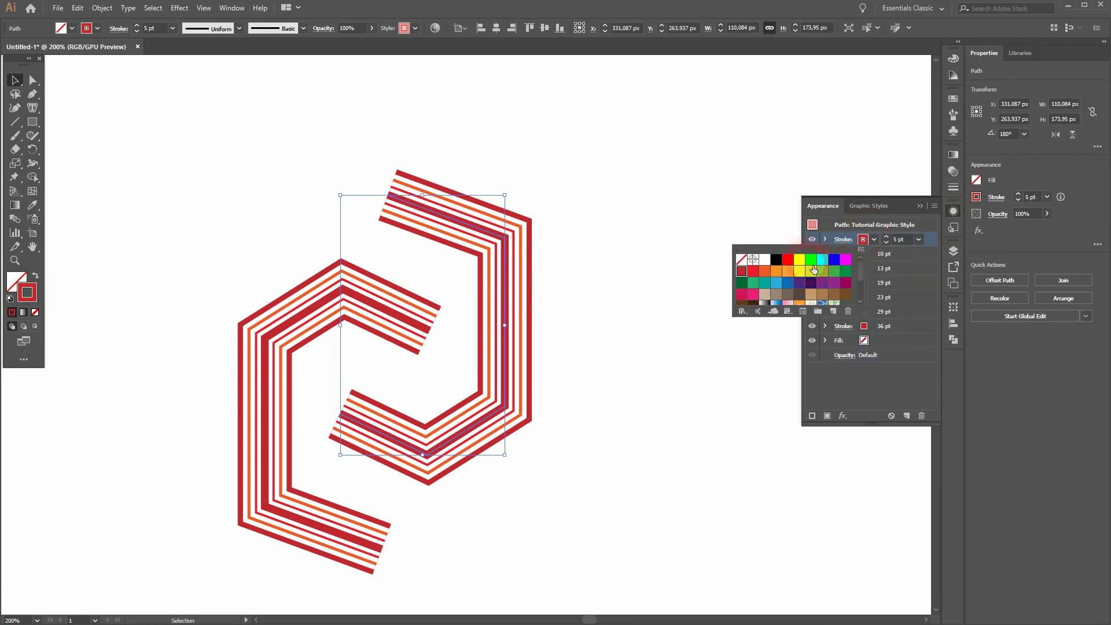
{"action": "left_click", "coordinate": [741, 282]}
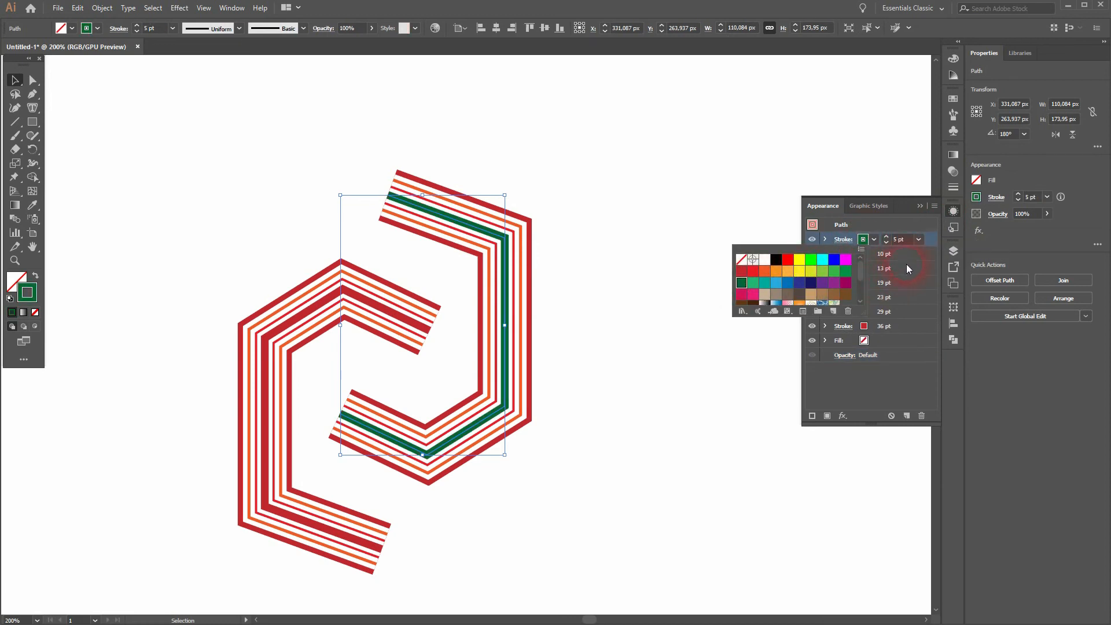
Recolour the reflected copy's 13 pt stroke light green and its 23 pt stroke teal in its appearance.
{"action": "left_click", "coordinate": [864, 269]}
{"action": "left_click", "coordinate": [864, 268]}
{"action": "left_click", "coordinate": [753, 311]}
{"action": "left_click", "coordinate": [906, 300]}
{"action": "left_click", "coordinate": [906, 297]}
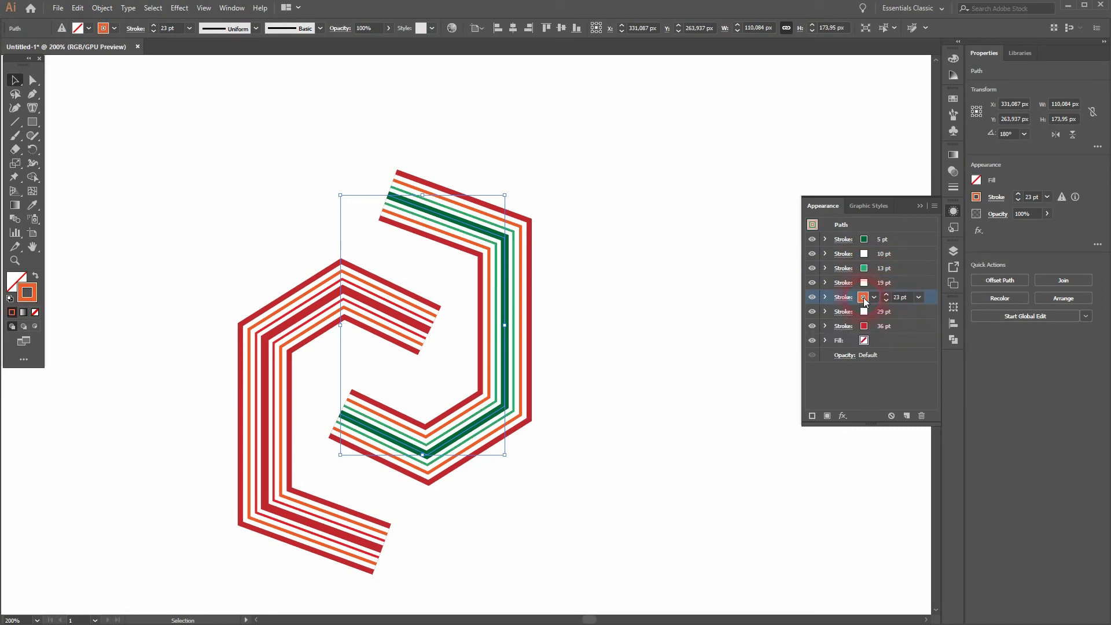
{"action": "left_click", "coordinate": [863, 298]}
{"action": "left_click", "coordinate": [767, 341]}
Change the 36 pt outer stroke of the reflected copy to dark green and deselect the path.
{"action": "left_click", "coordinate": [897, 328]}
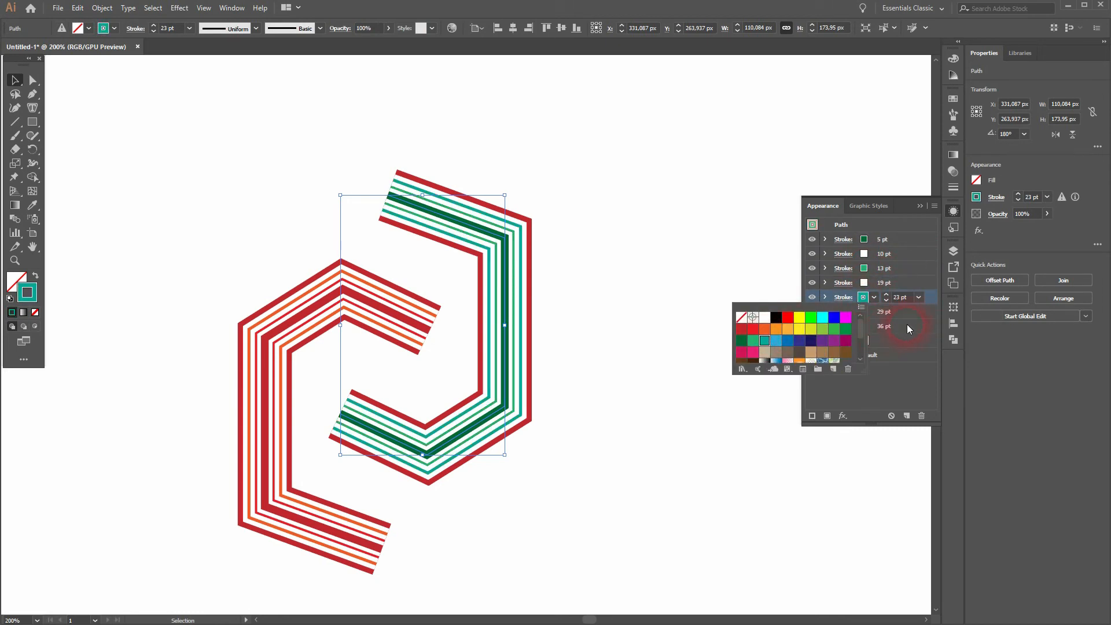
{"action": "left_click", "coordinate": [863, 326]}
{"action": "left_click", "coordinate": [742, 368]}
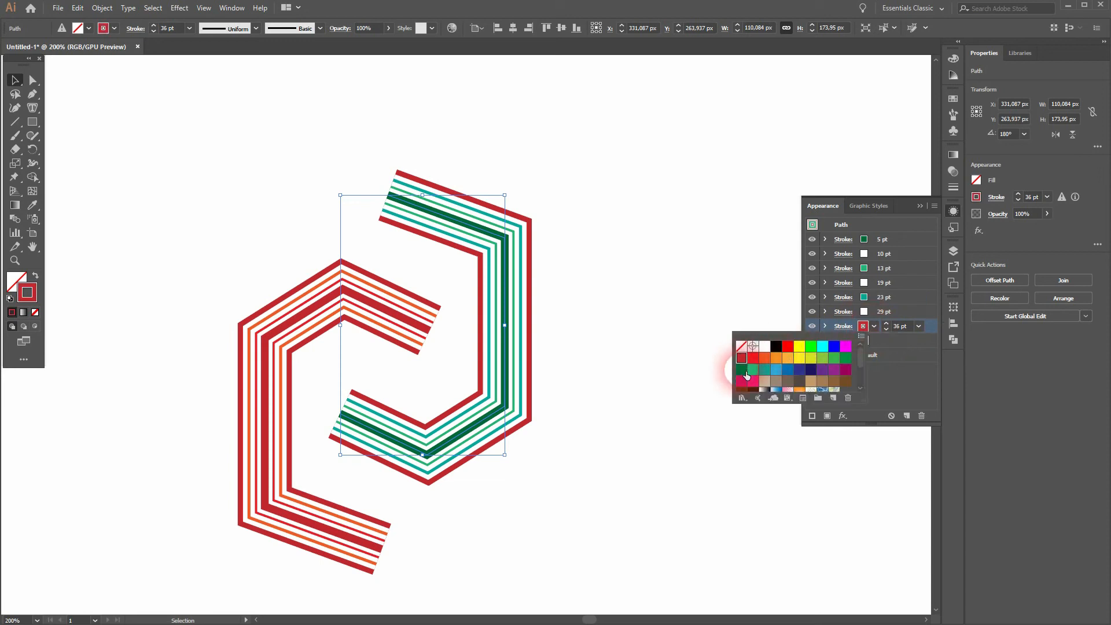
{"action": "left_click", "coordinate": [916, 210]}
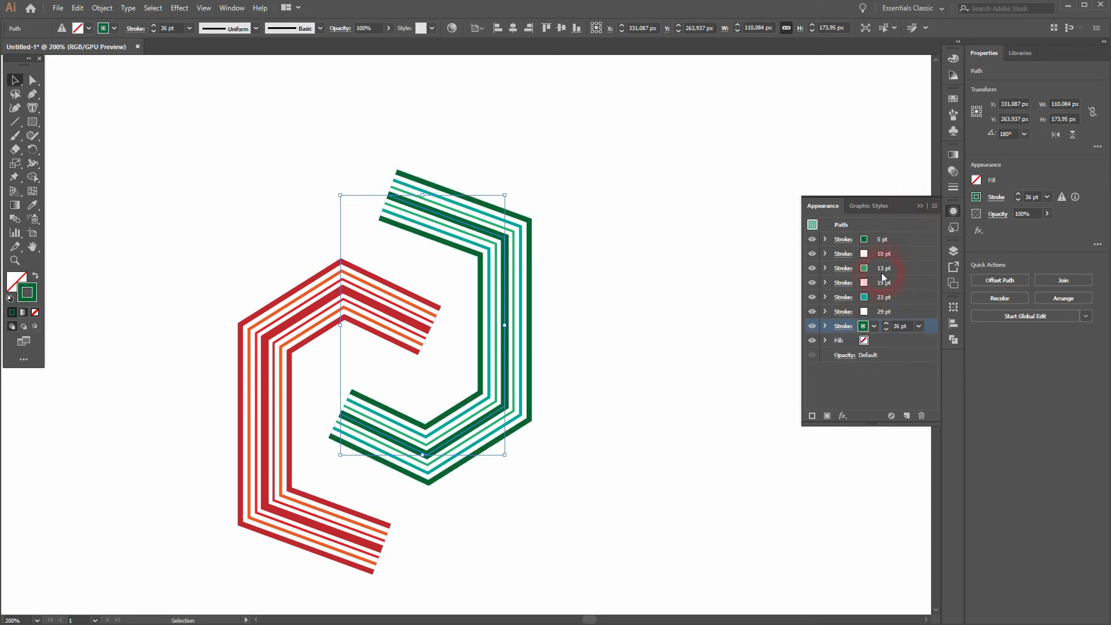
{"action": "left_click", "coordinate": [662, 471]}
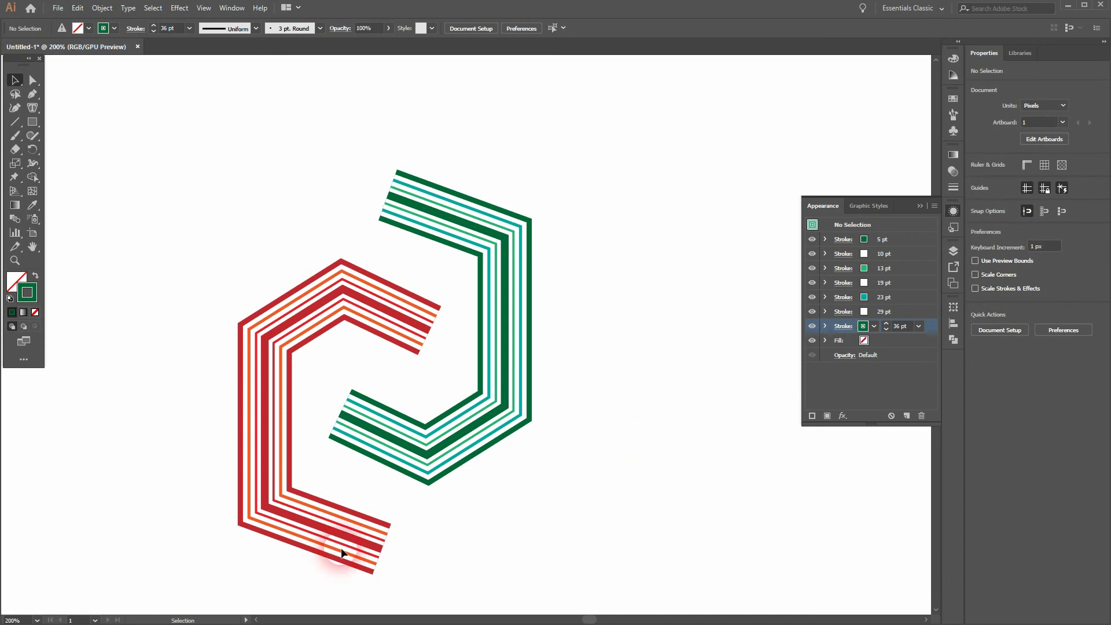
Select both striped paths and move them together about 67 px right and about 4 px up.
{"action": "left_click_drag", "start_coordinate": [258, 550], "coordinate": [599, 225]}
{"action": "scroll", "coordinate": [540, 349], "scroll_direction": "down", "scroll_amount": 1}
{"action": "scroll", "coordinate": [541, 348], "scroll_direction": "up", "scroll_amount": 1}
{"action": "left_click_drag", "start_coordinate": [503, 347], "coordinate": [604, 341]}
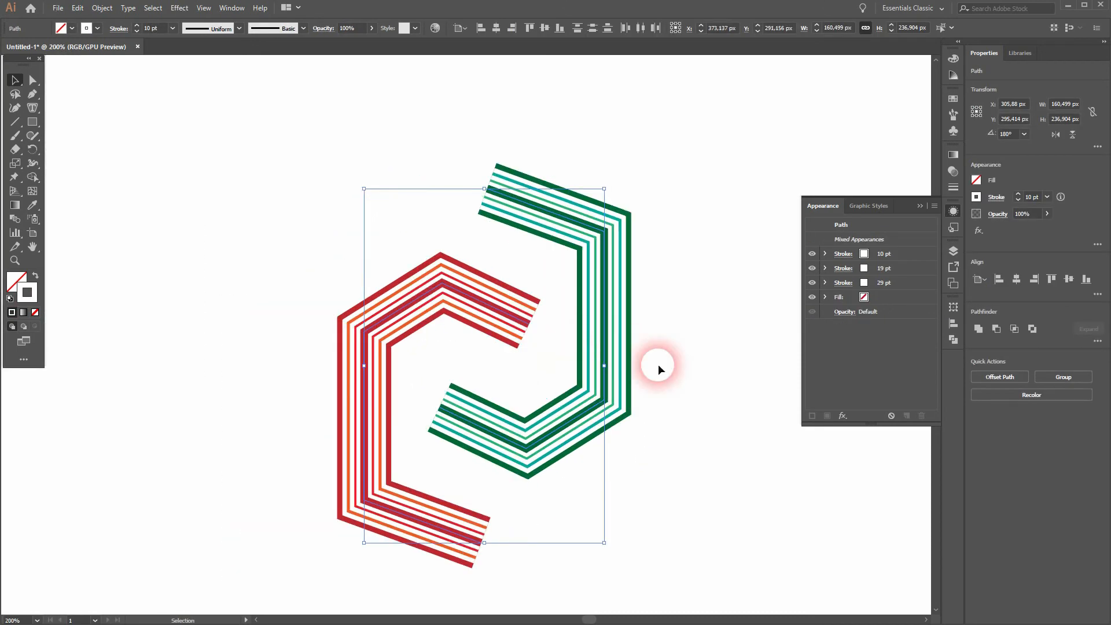
{"action": "left_click", "coordinate": [716, 359]}
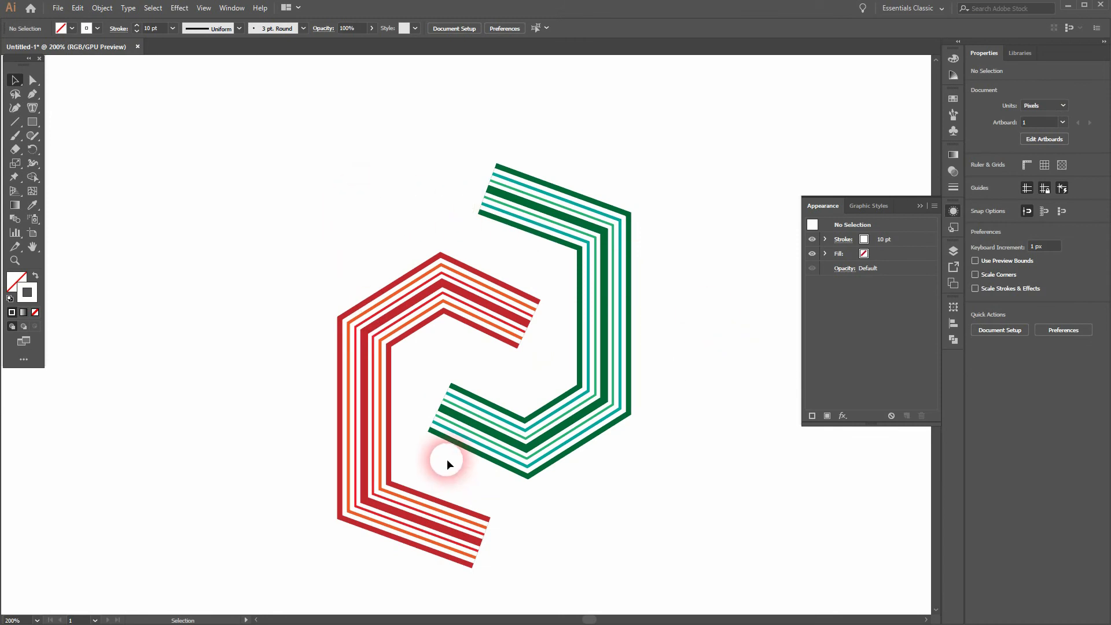
Select both striped paths and expand their appearance.
{"action": "left_click_drag", "start_coordinate": [310, 554], "coordinate": [718, 177]}
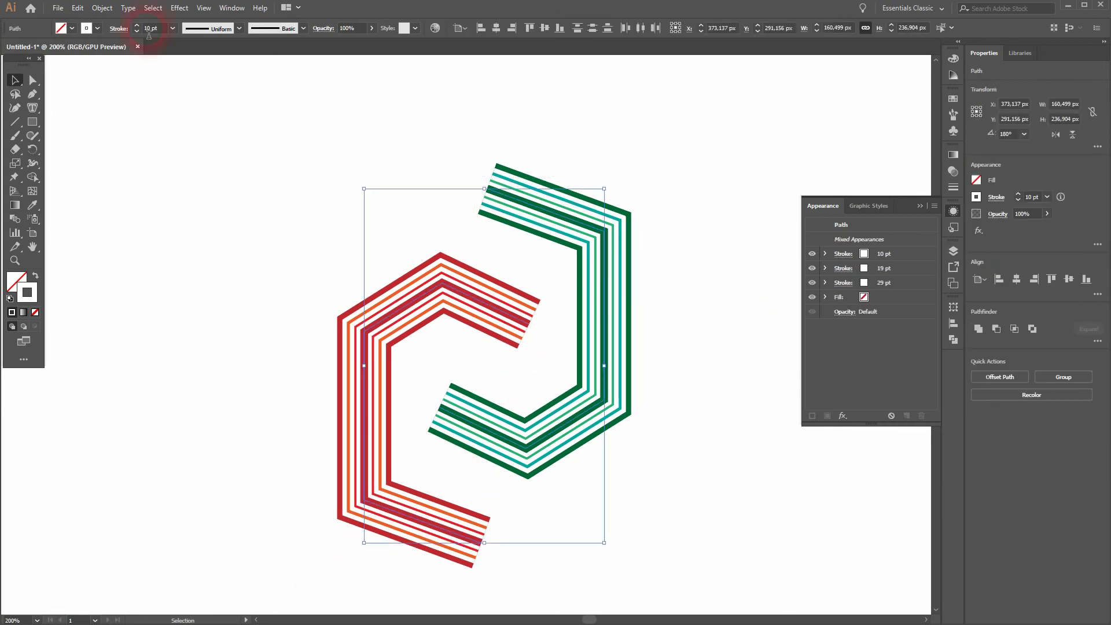
{"action": "left_click", "coordinate": [103, 8]}
{"action": "left_click", "coordinate": [183, 144]}
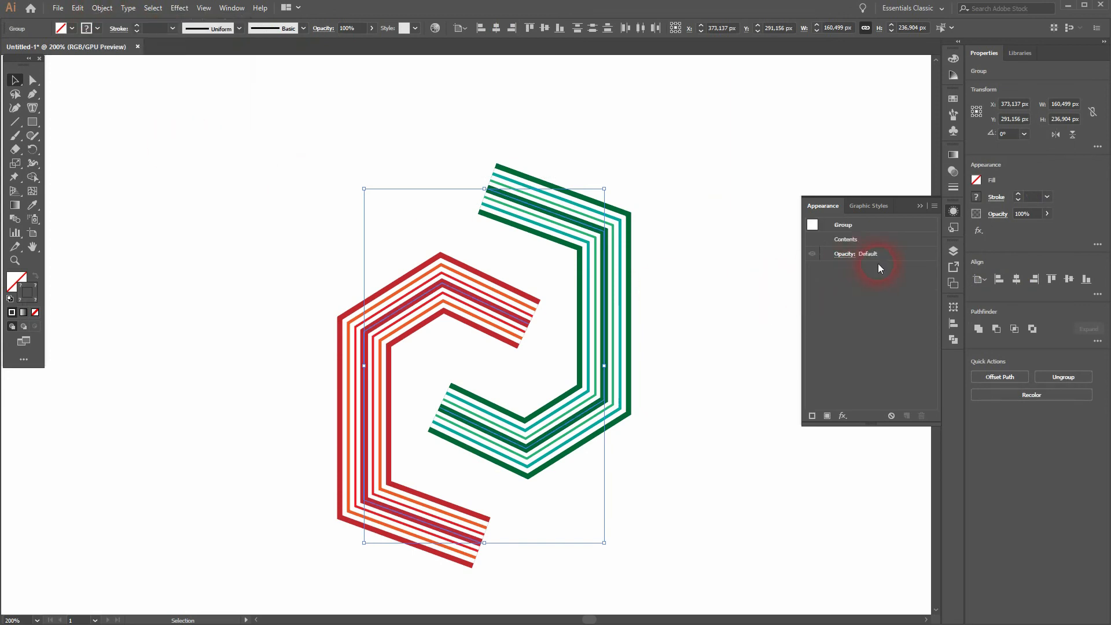
{"action": "left_click", "coordinate": [914, 206]}
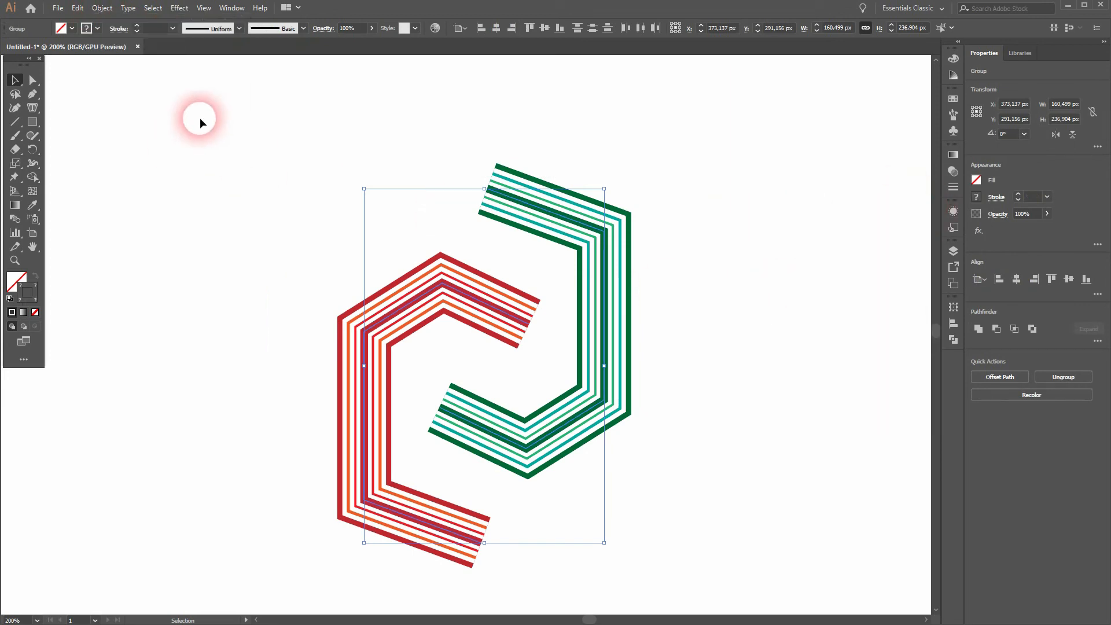
Expand the fill and stroke of the selected group into plain shapes and deselect it.
{"action": "left_click", "coordinate": [103, 8]}
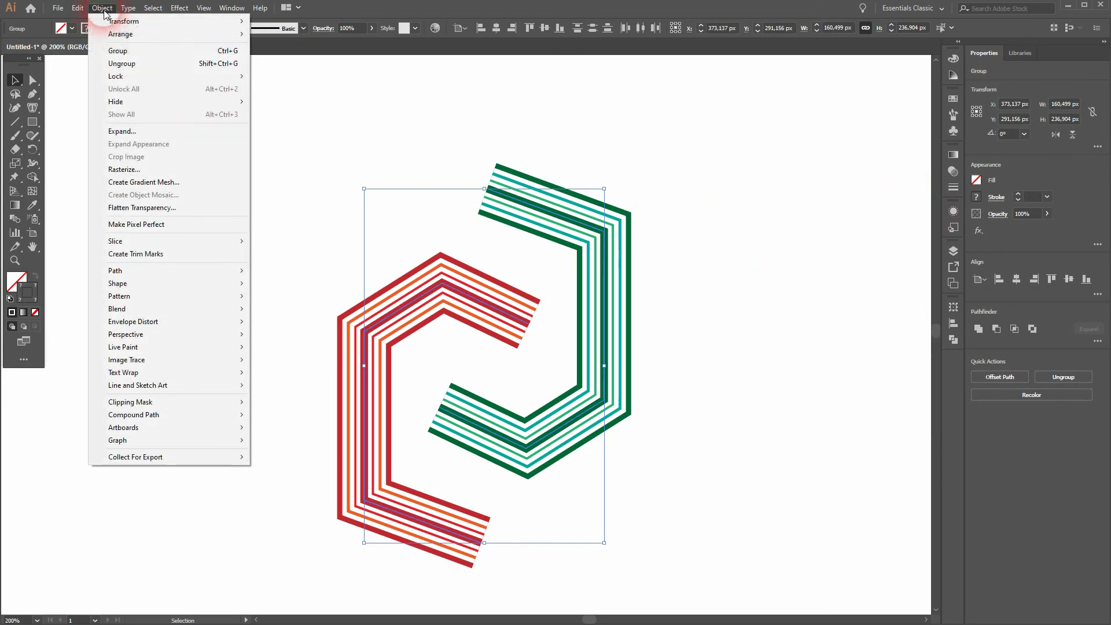
{"action": "left_click", "coordinate": [176, 131]}
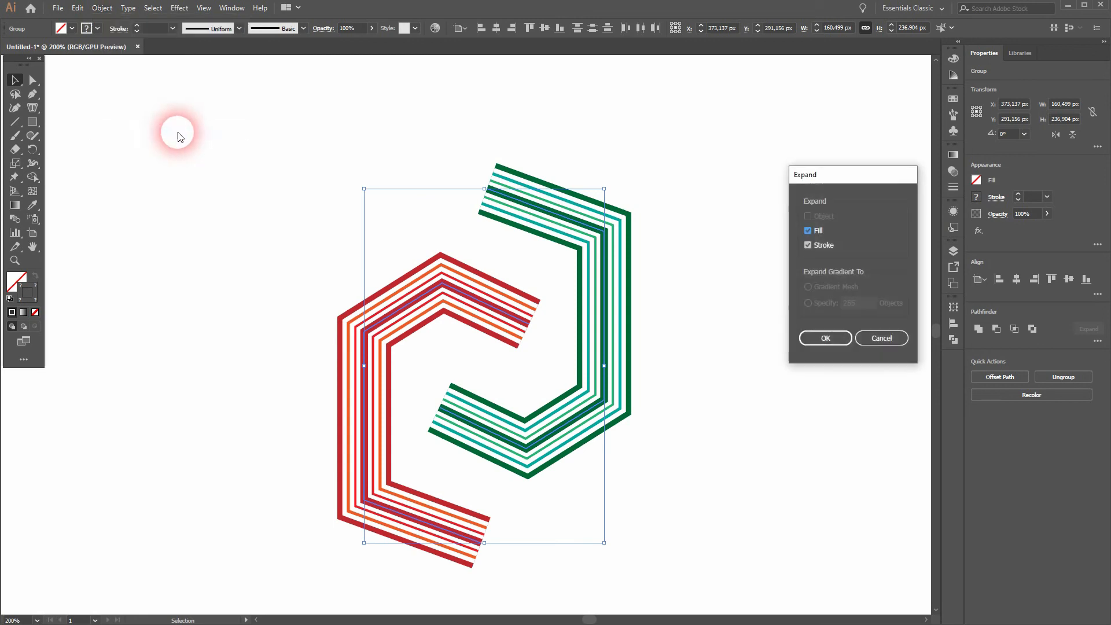
{"action": "left_click", "coordinate": [826, 338]}
{"action": "left_click", "coordinate": [698, 401]}
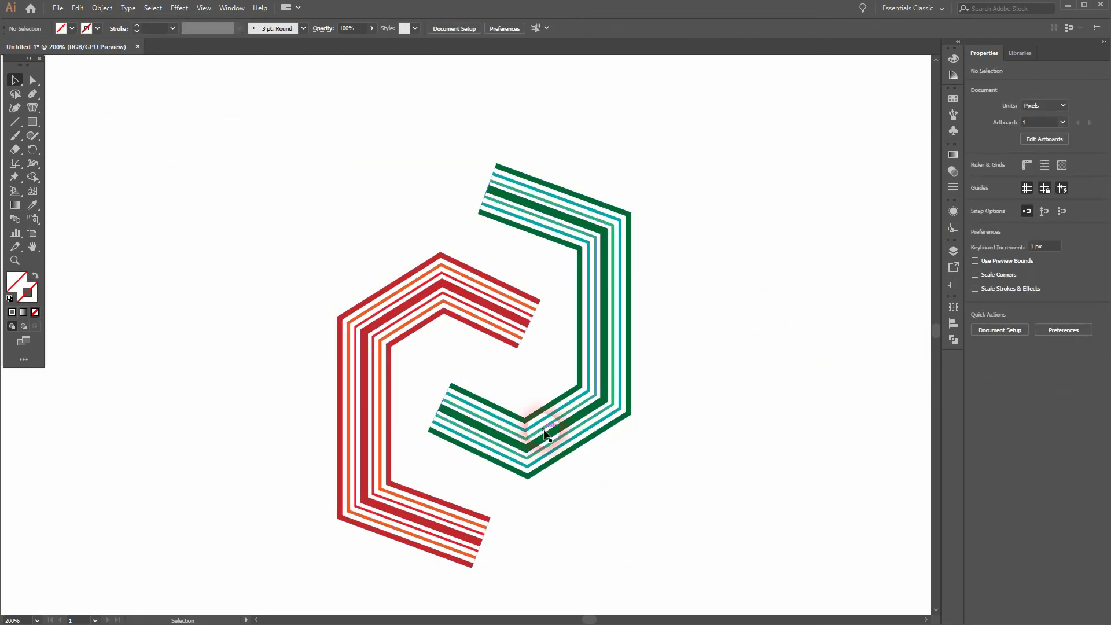
Ungroup the expanded green artwork and delete the white shape between its dark green centre stripe and the light green stripes.
{"action": "scroll", "coordinate": [544, 432], "scroll_direction": "up", "scroll_amount": 2}
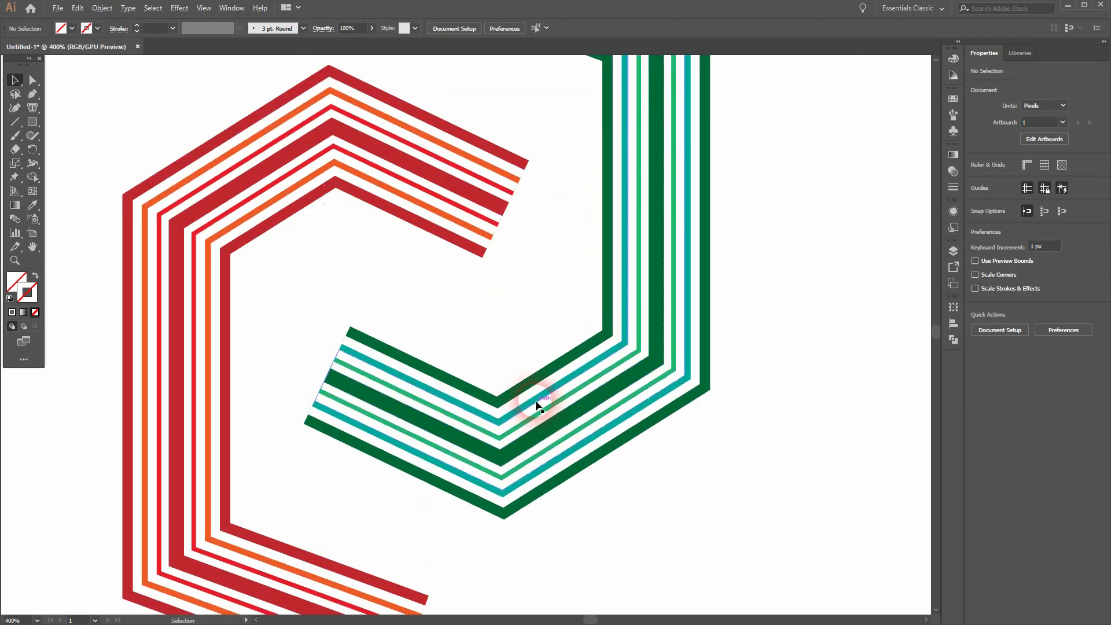
{"action": "left_click", "coordinate": [538, 413]}
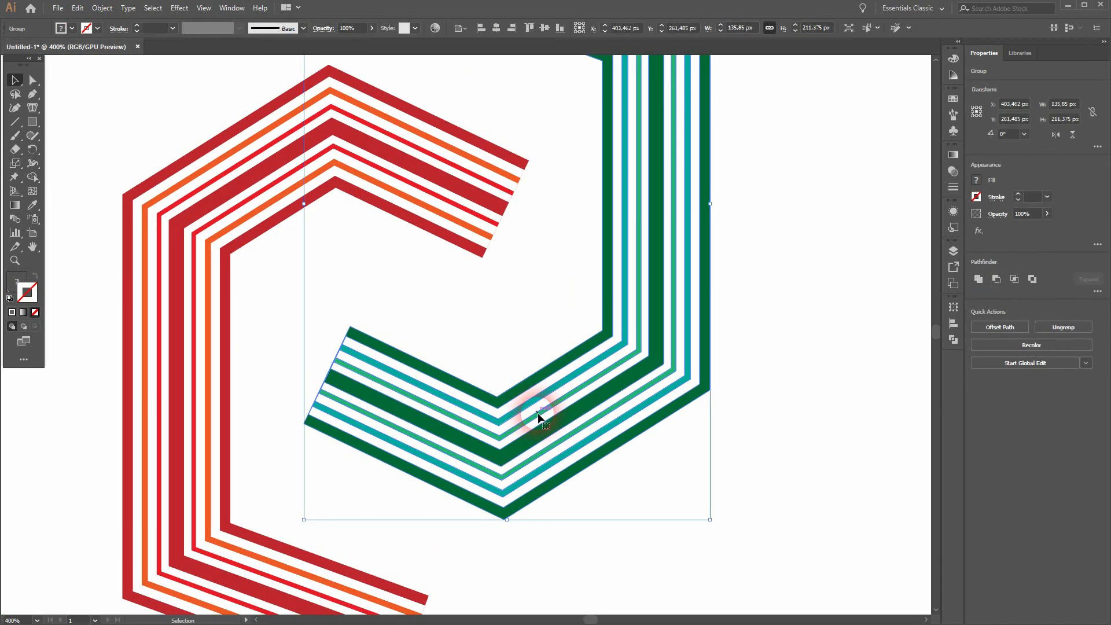
{"action": "right_click", "coordinate": [538, 413]}
{"action": "left_click", "coordinate": [602, 505]}
{"action": "left_click", "coordinate": [856, 404]}
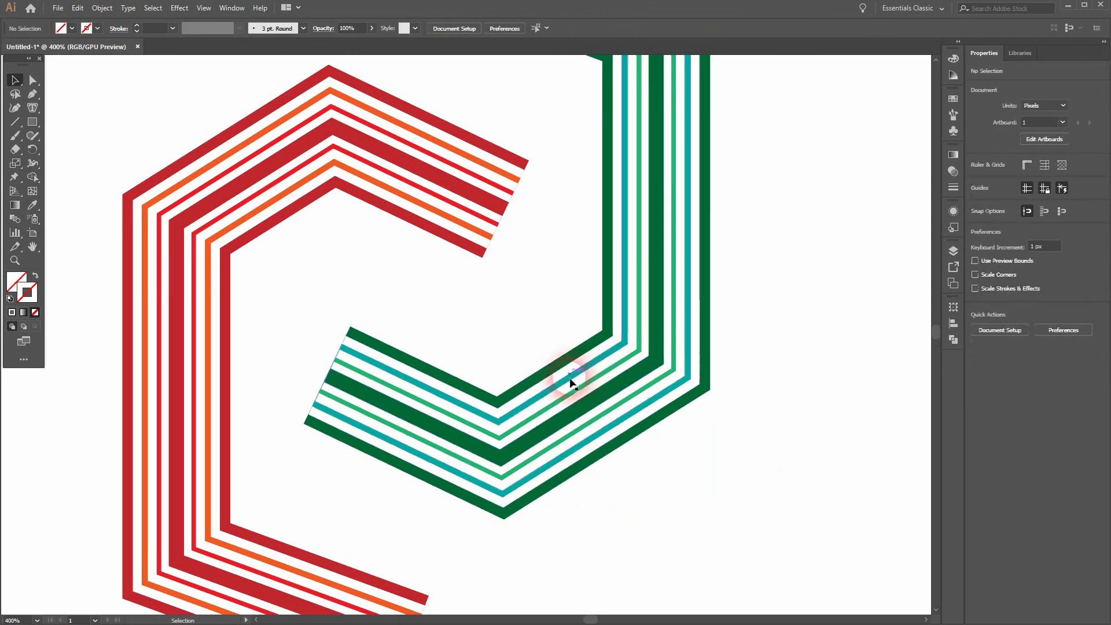
{"action": "left_click", "coordinate": [569, 401]}
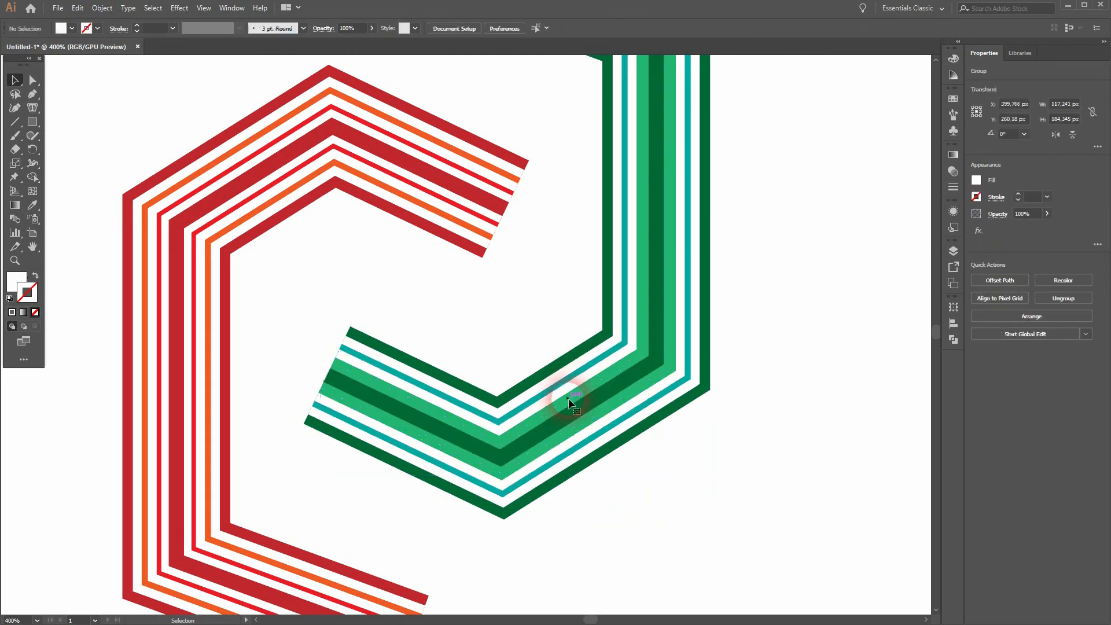
{"action": "left_click", "coordinate": [826, 363]}
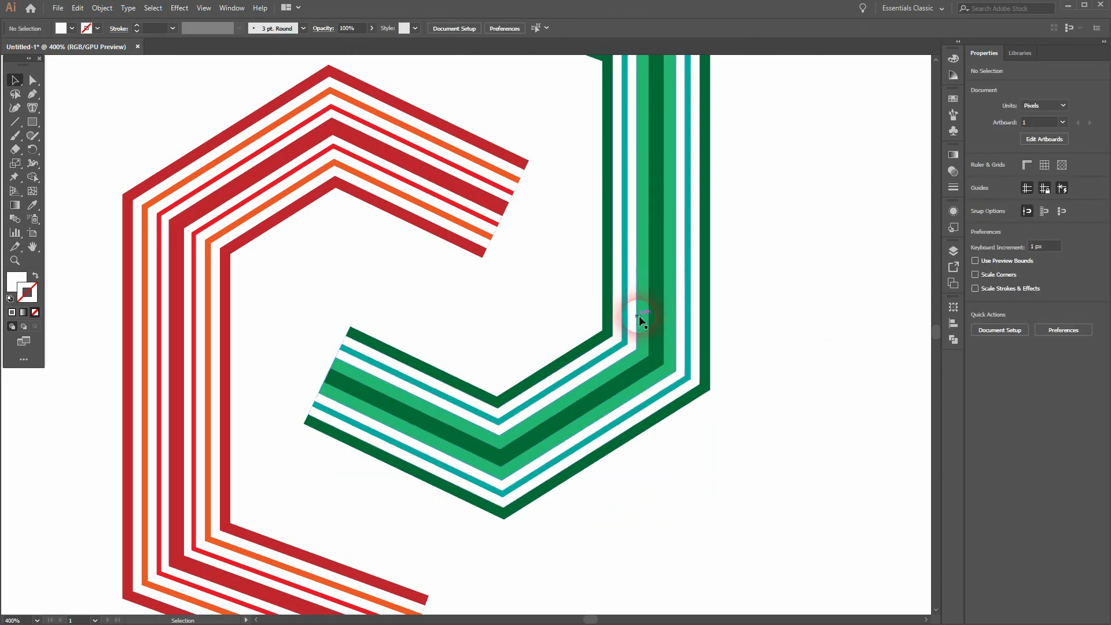
Ungroup the expanded red artwork and delete the white shape between its dark red centre stripe and the bright red stripes.
{"action": "left_click", "coordinate": [197, 338]}
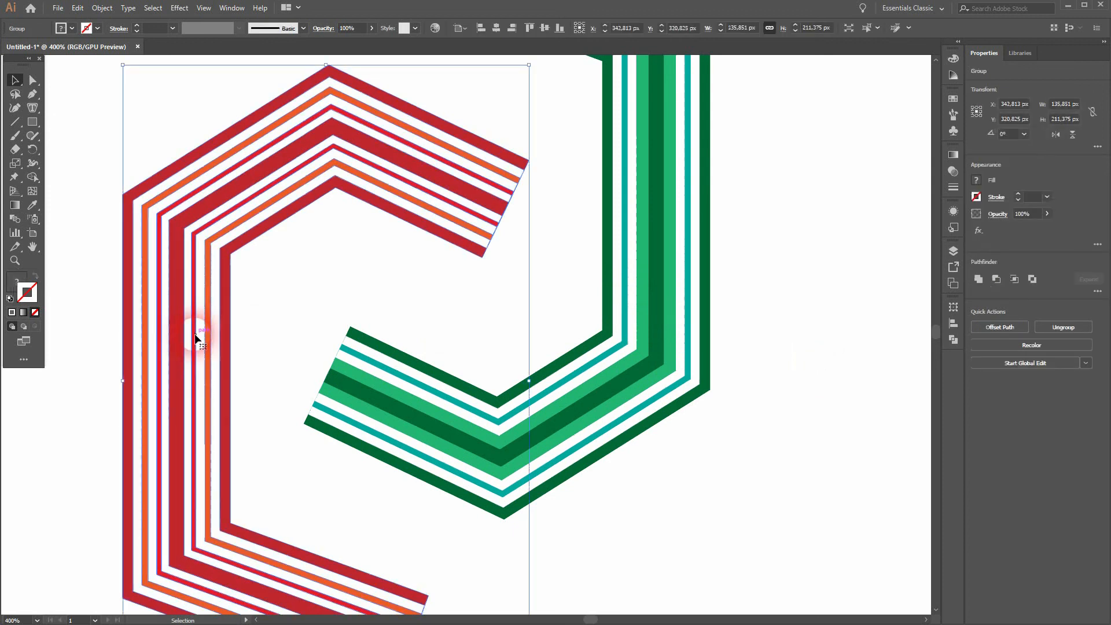
{"action": "right_click", "coordinate": [196, 336]}
{"action": "left_click", "coordinate": [252, 431]}
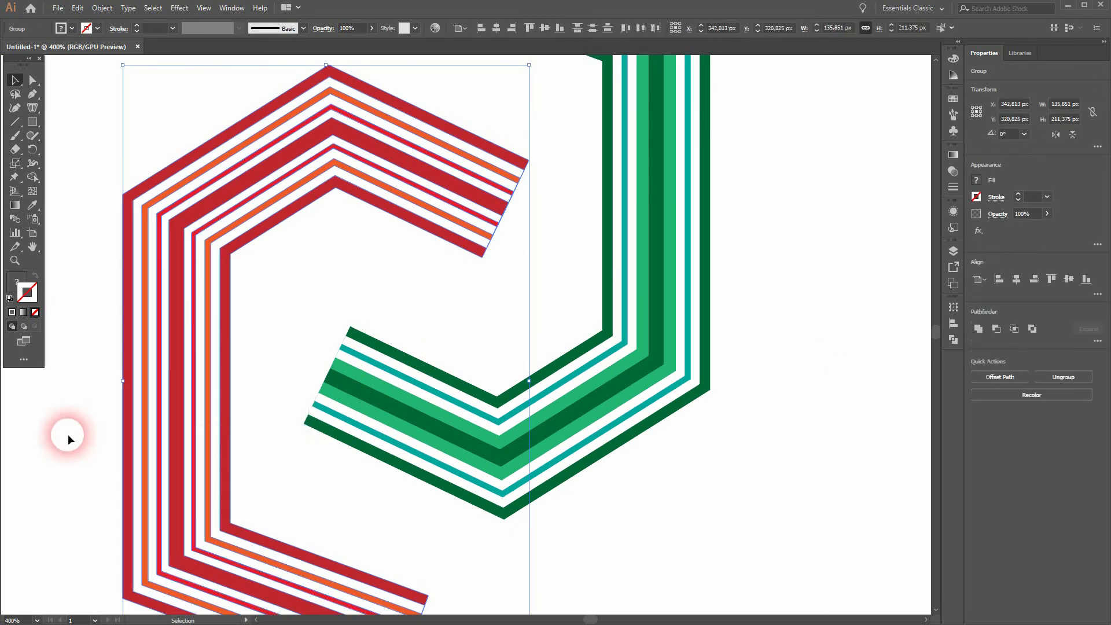
{"action": "left_click", "coordinate": [68, 434]}
{"action": "left_click", "coordinate": [192, 332]}
{"action": "key", "text": "Delete"}
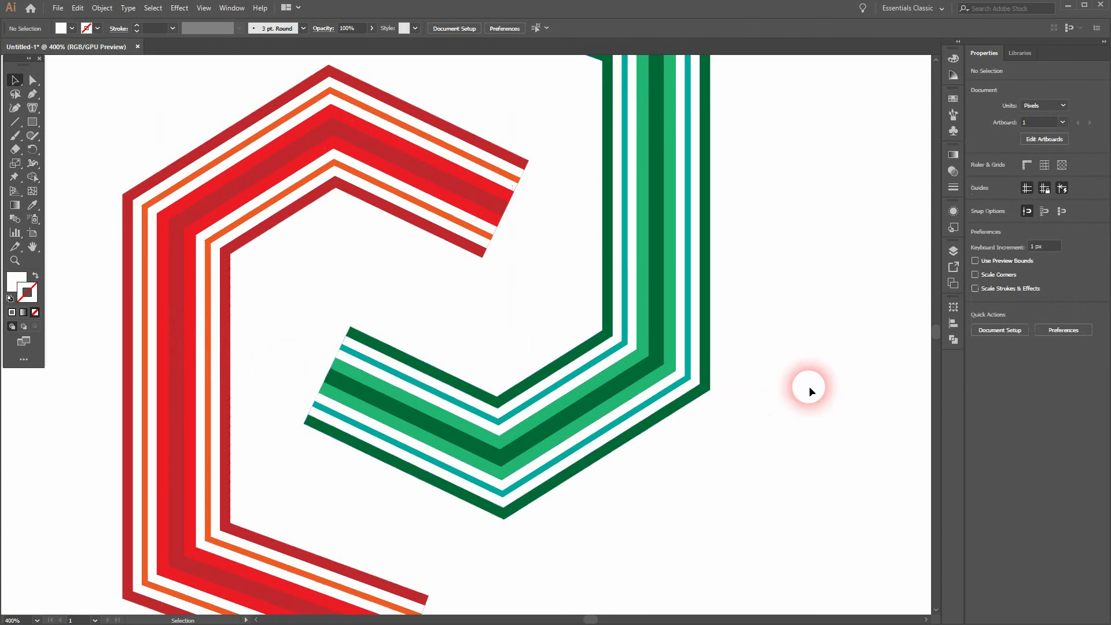
{"action": "scroll", "coordinate": [818, 367], "scroll_direction": "down", "scroll_amount": 2}
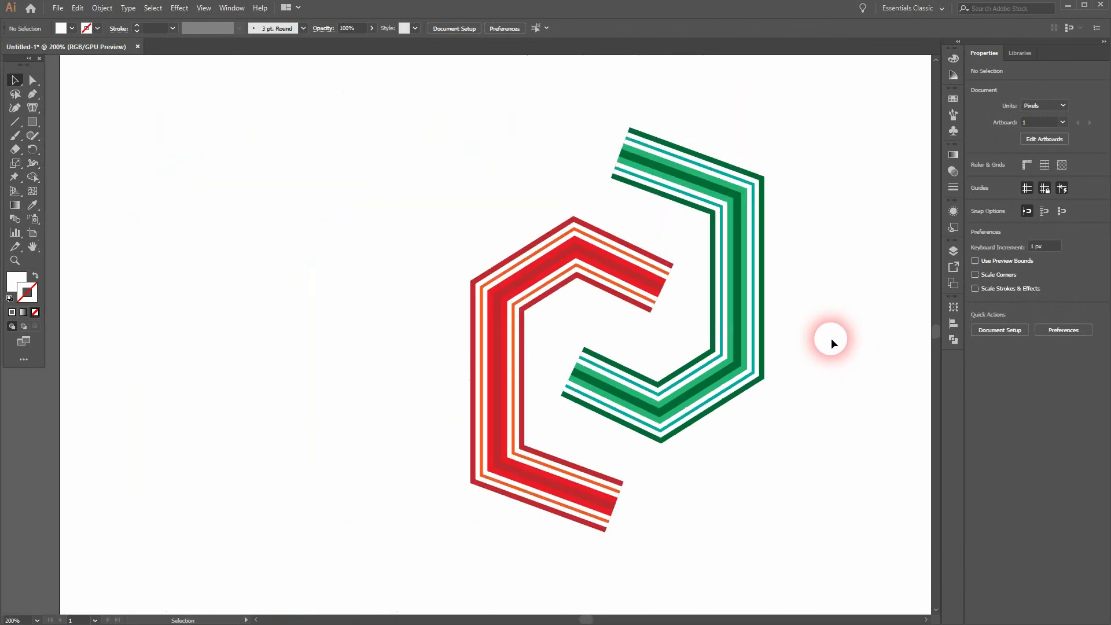
{"action": "left_click_drag", "start_coordinate": [852, 372], "coordinate": [743, 379]}
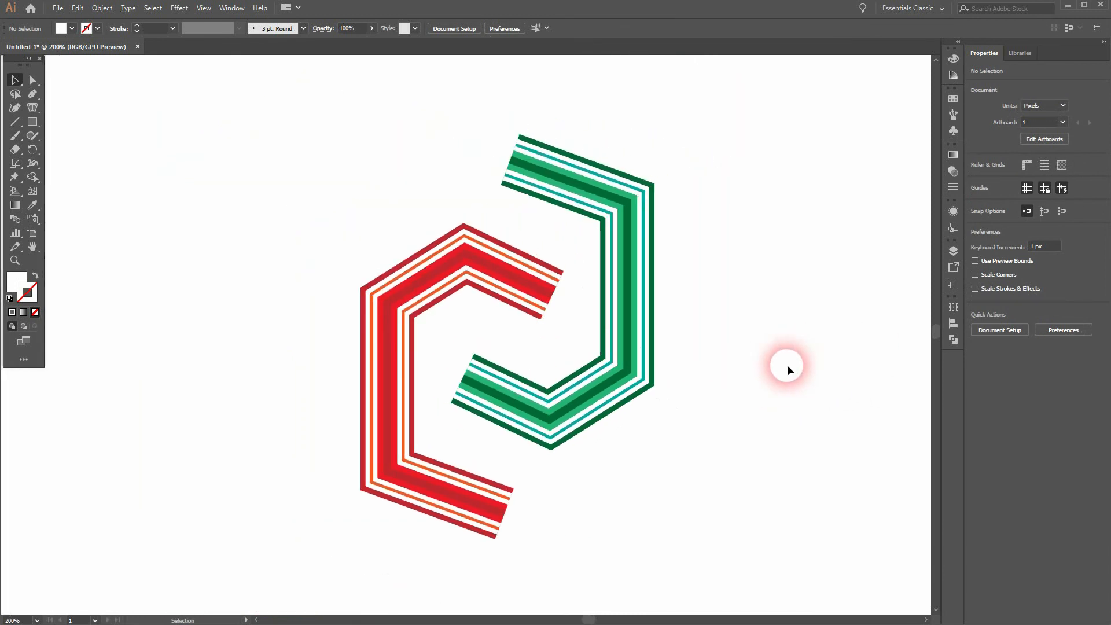